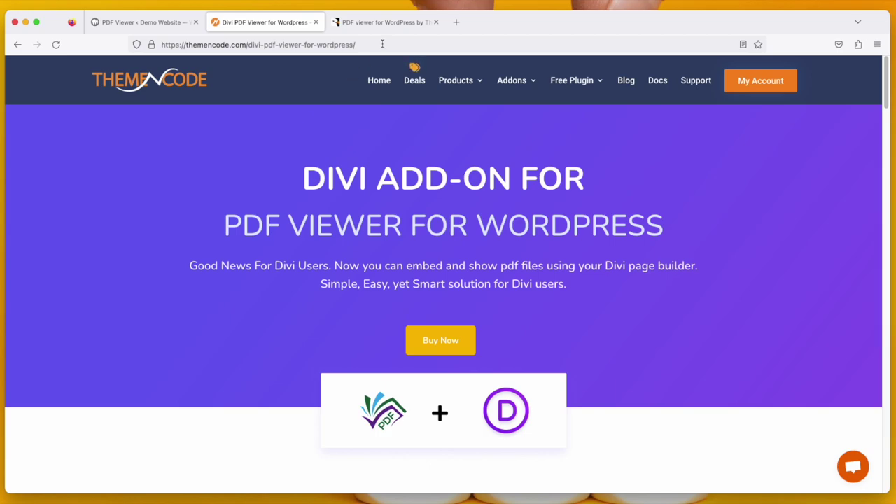
Switch to the CodeCanyon 'PDF viewer for WordPress' product page, then close it
click(386, 22)
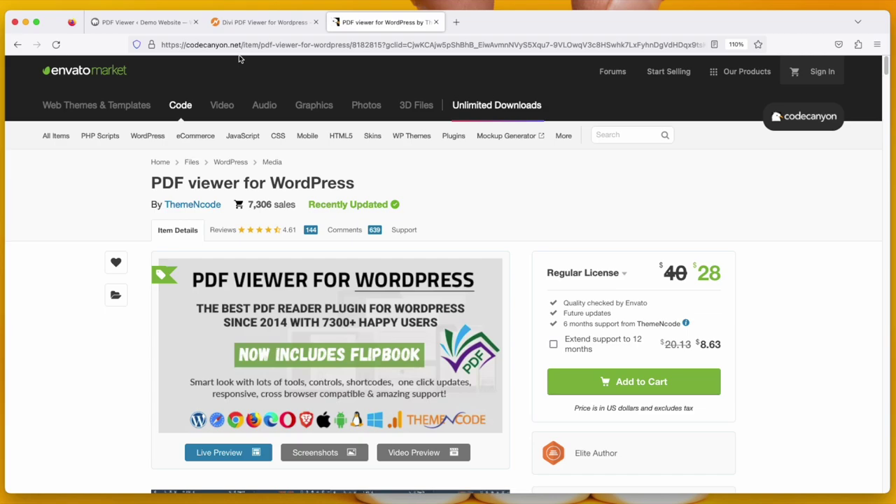
click(436, 22)
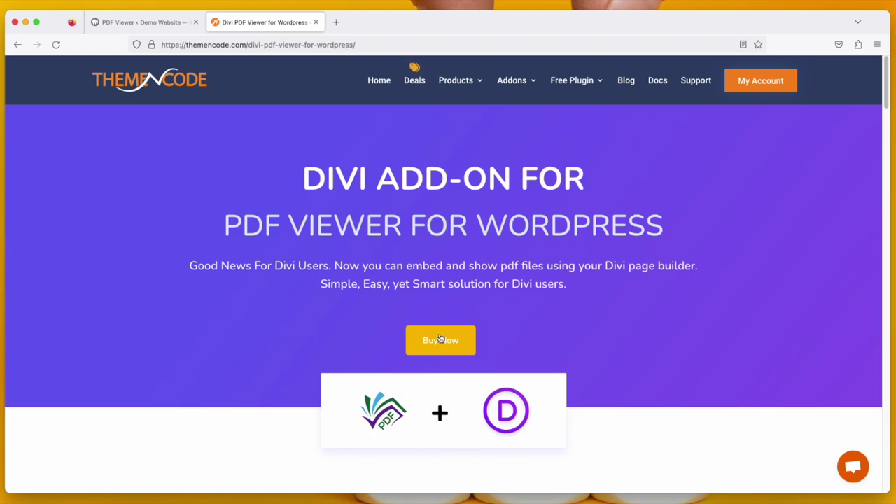
Compare the 1-, 3- and 5-site pricing plans and buy the one-site licence
scroll(444, 344, down, 3)
scroll(445, 347, down, 10)
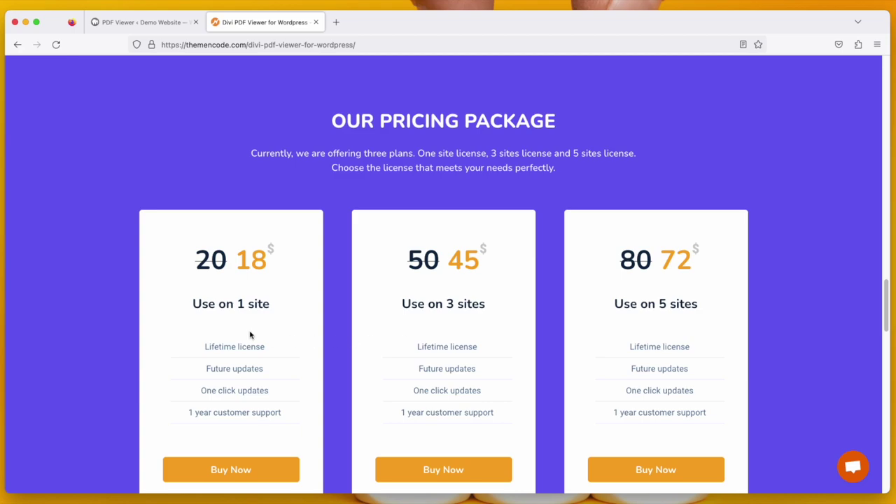
drag(234, 306, 251, 305)
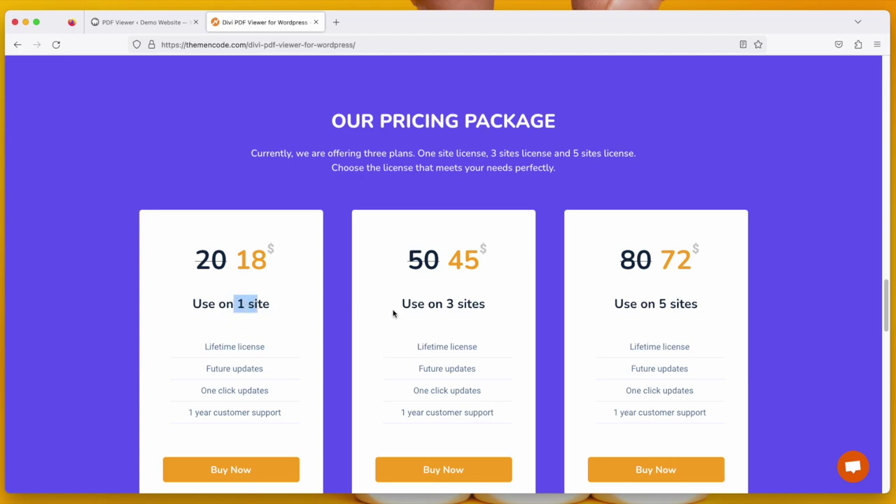
drag(447, 304, 486, 305)
drag(658, 305, 697, 306)
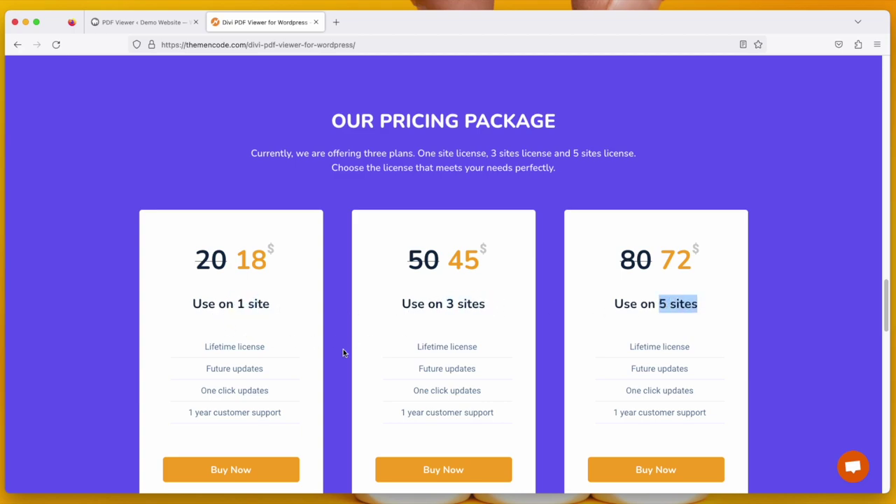
scroll(303, 354, down, 1)
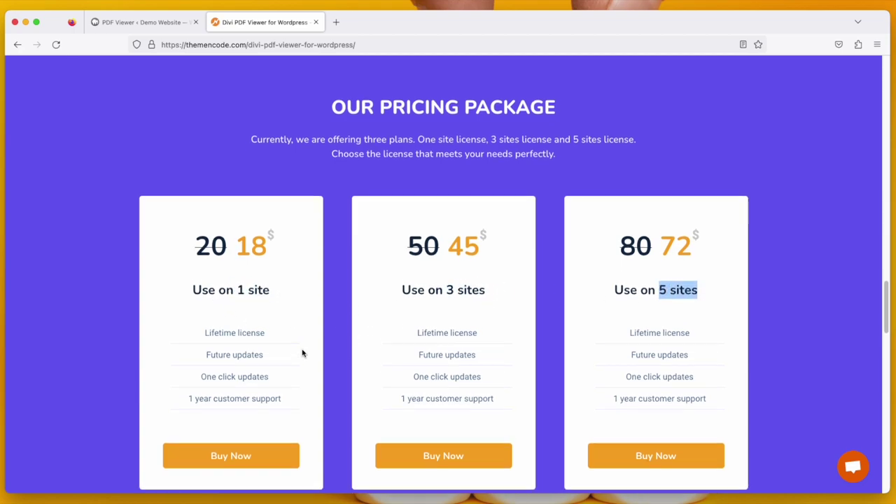
click(242, 450)
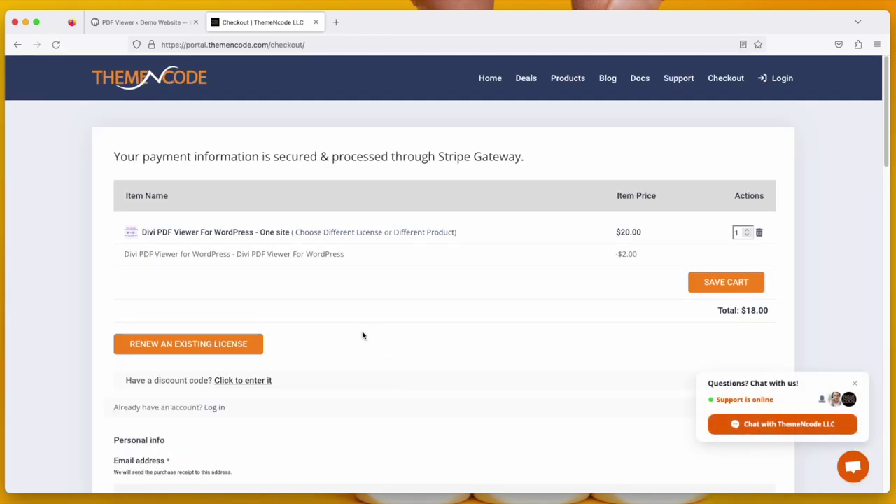
Review the checkout form, then return to the Demo Website's All PDF Viewers admin list
scroll(362, 335, down, 10)
scroll(363, 334, down, 15)
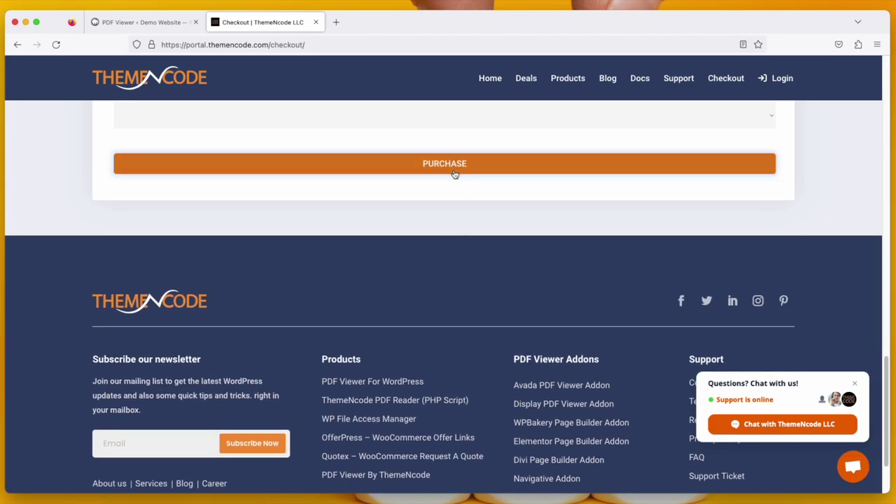
scroll(384, 314, up, 5)
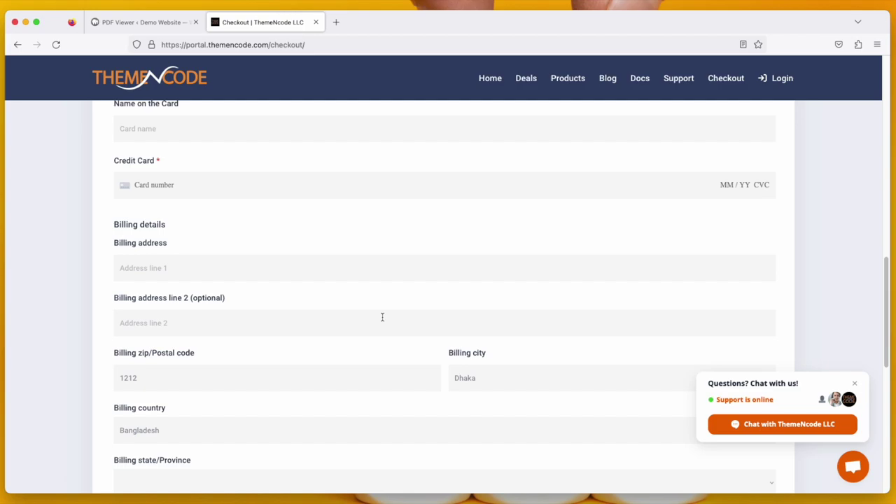
scroll(361, 308, up, 4)
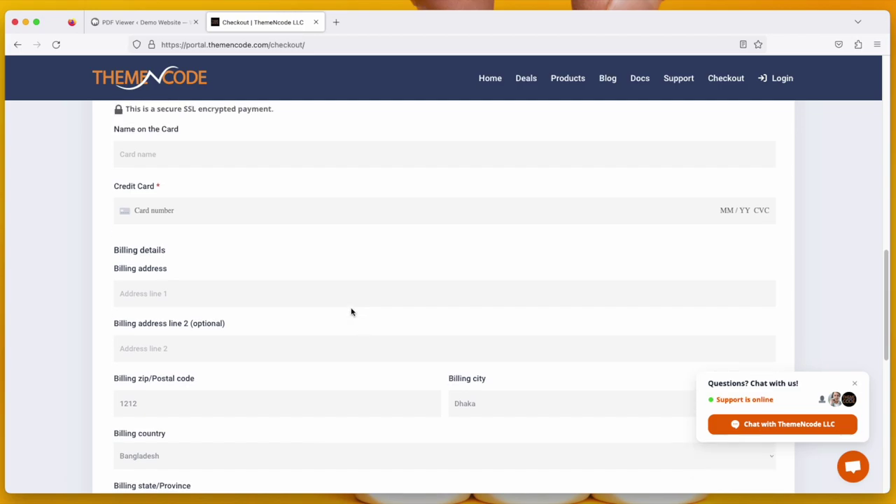
scroll(314, 218, up, 4)
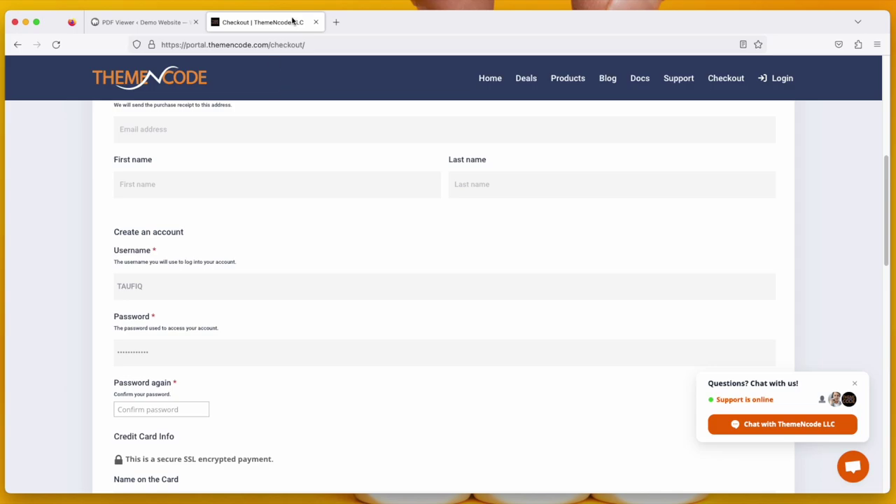
click(162, 28)
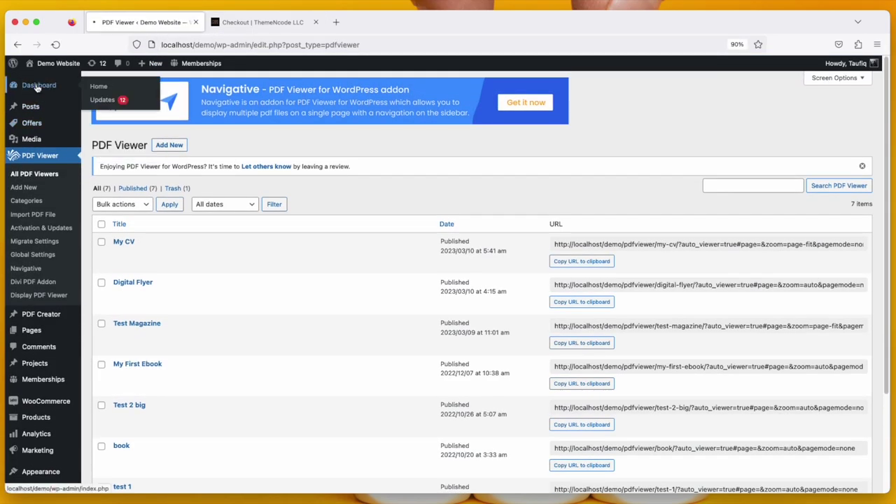
From the admin Dashboard, start a new page via Pages > Add New
click(38, 86)
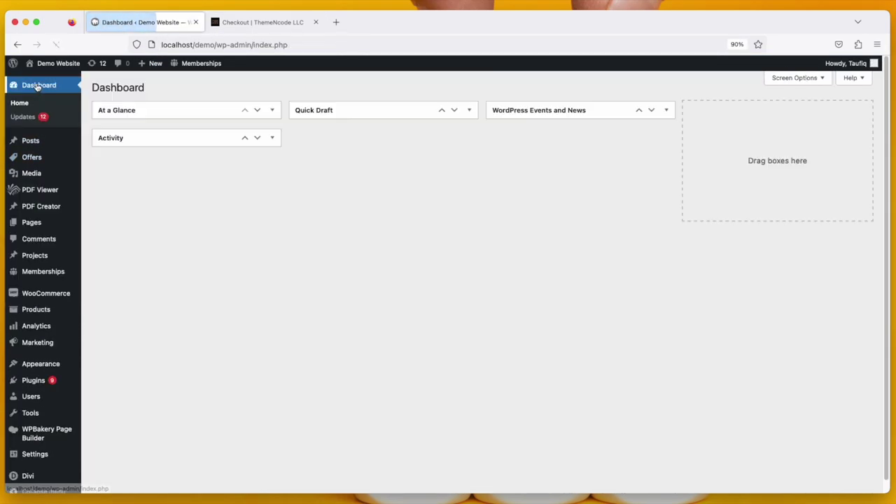
mouse_move(55, 162)
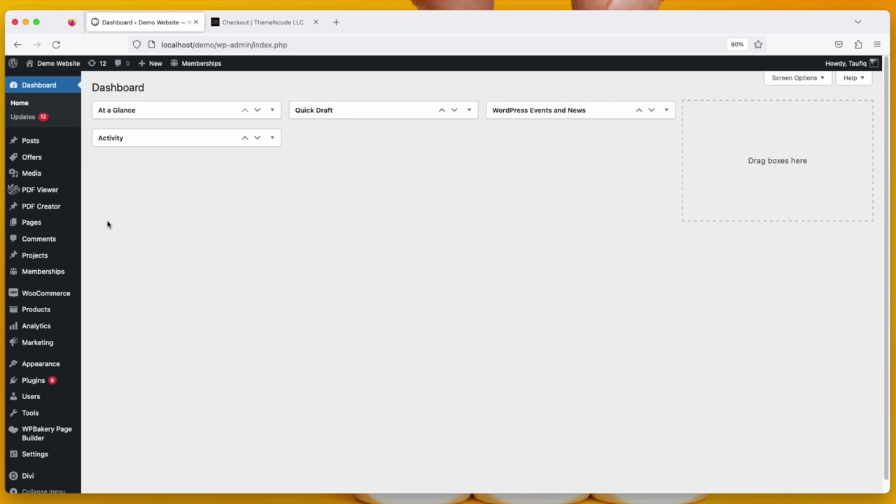
mouse_move(56, 198)
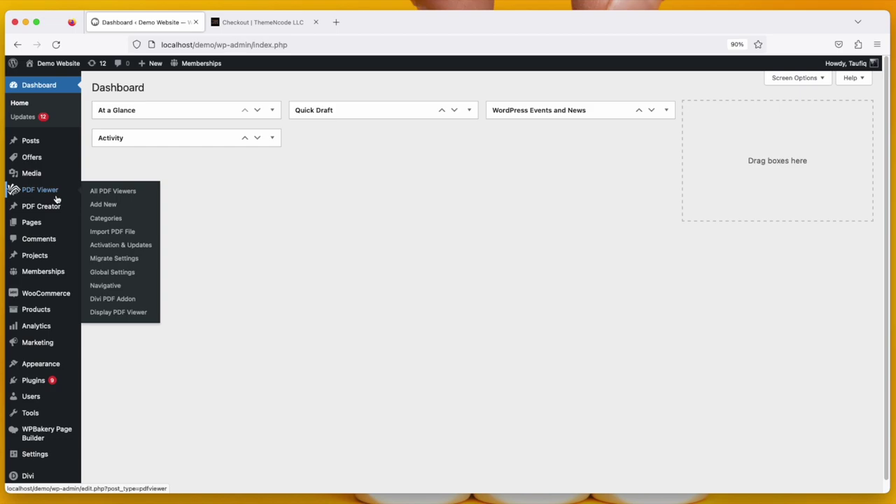
scroll(34, 231, down, 1)
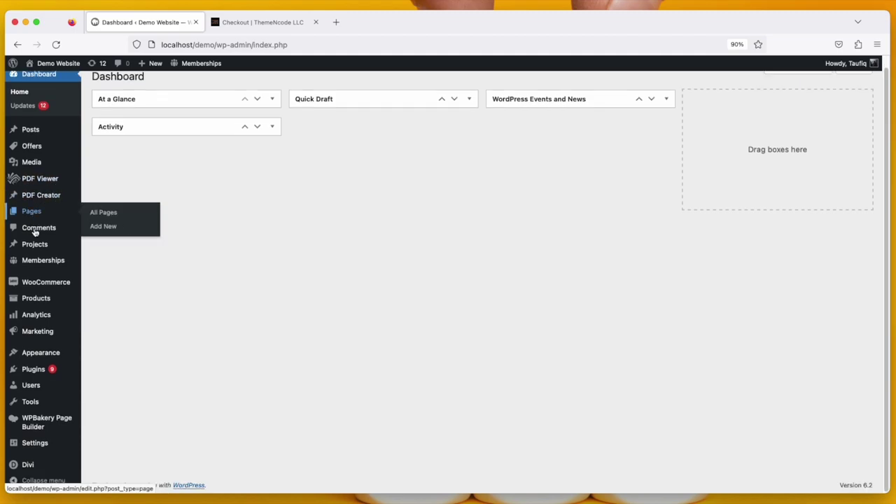
mouse_move(42, 250)
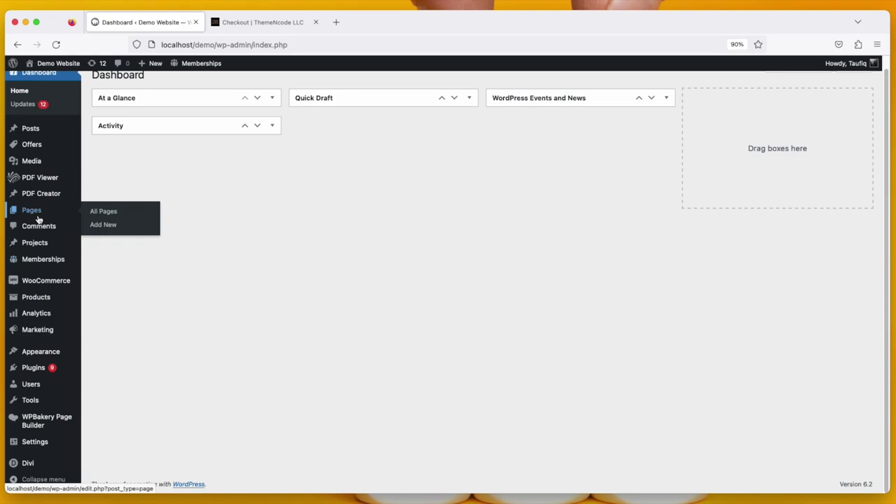
click(100, 226)
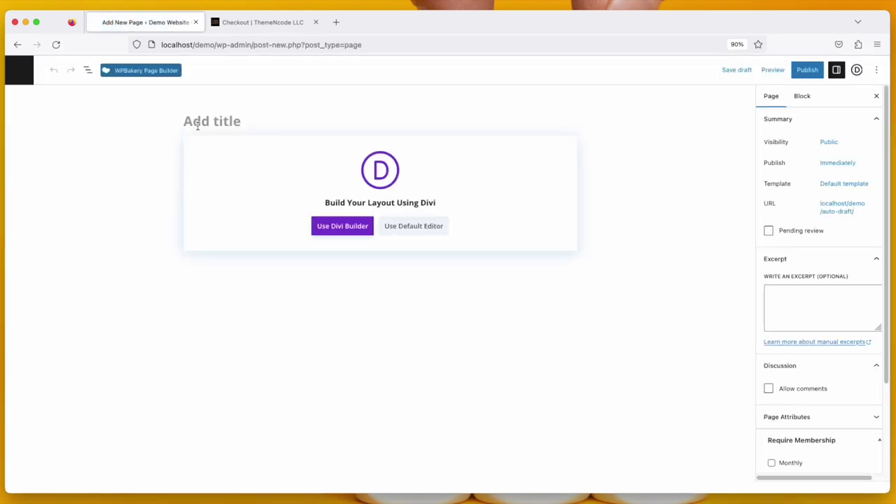
Title the page 'Divi PDF Testing' and switch it to the Divi Builder
text(DIvi)
key(BackSpace)
key(BackSpace)
key(BackSpace)
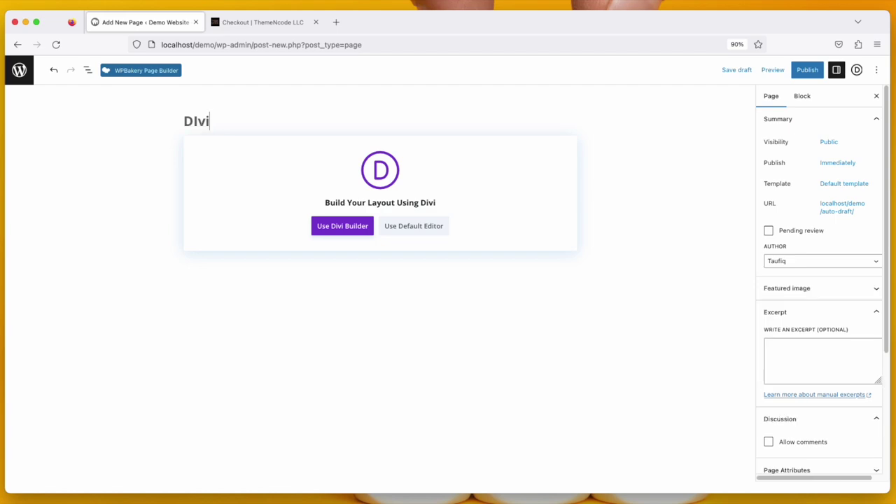
text(ivi PDF Testing)
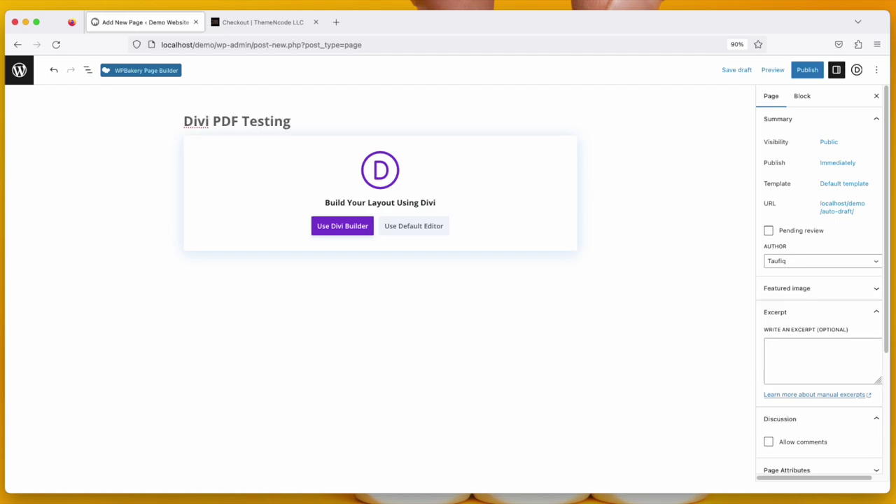
click(355, 235)
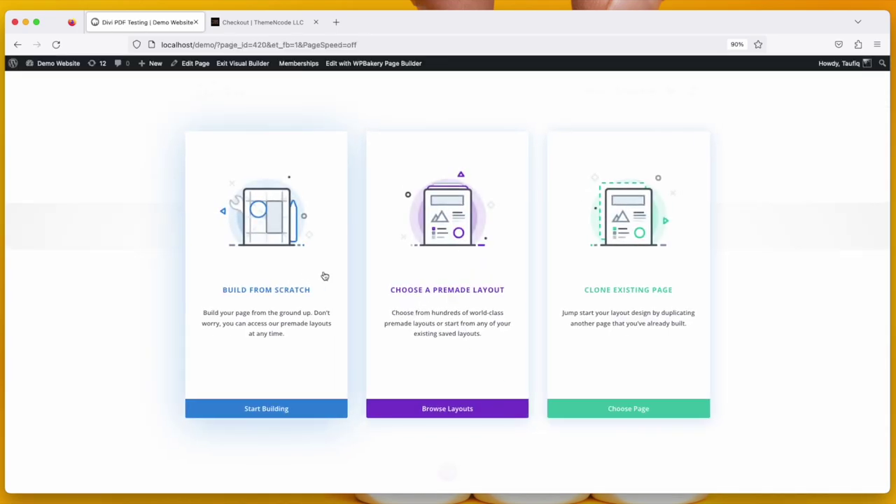
Build from scratch with a one-column row and add a PDF Viewer Link module
click(280, 396)
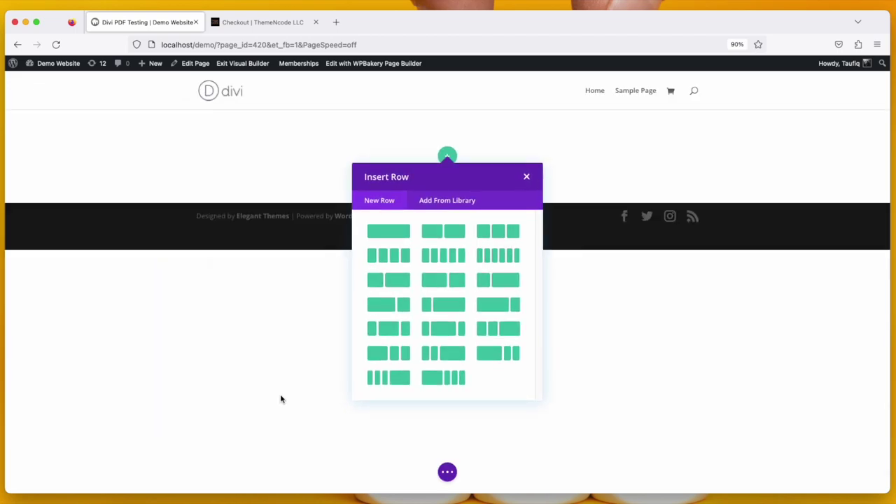
click(400, 233)
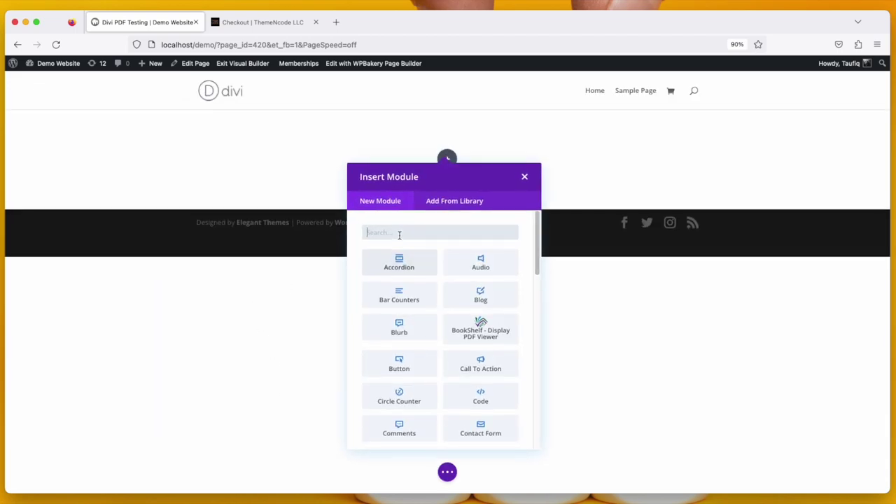
text(PDF)
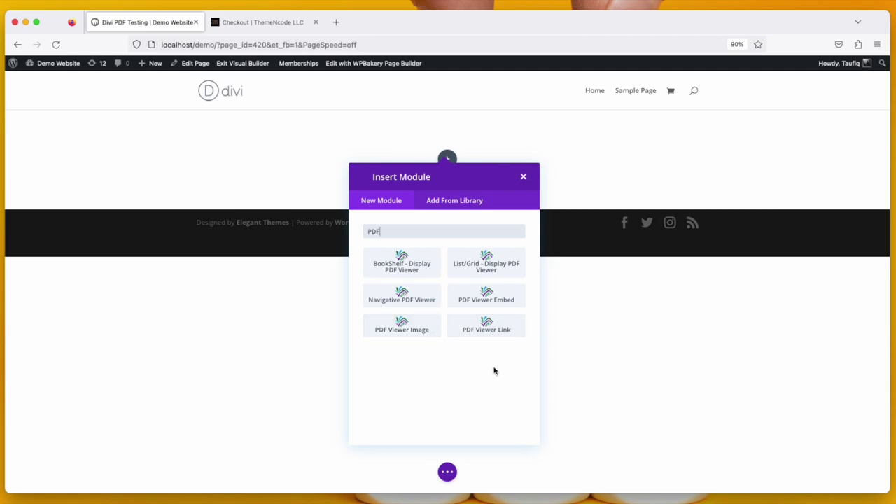
click(500, 329)
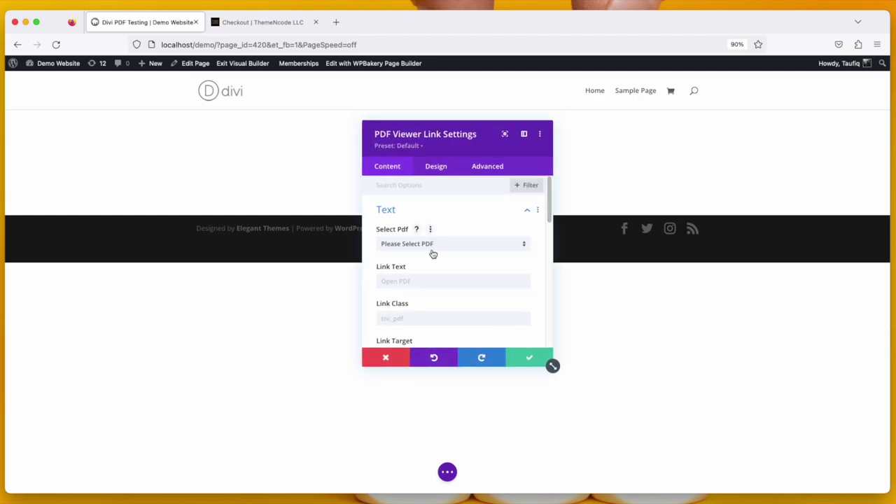
Link the module to the Test Magazine PDF with link text 'Check This PDF'
click(432, 252)
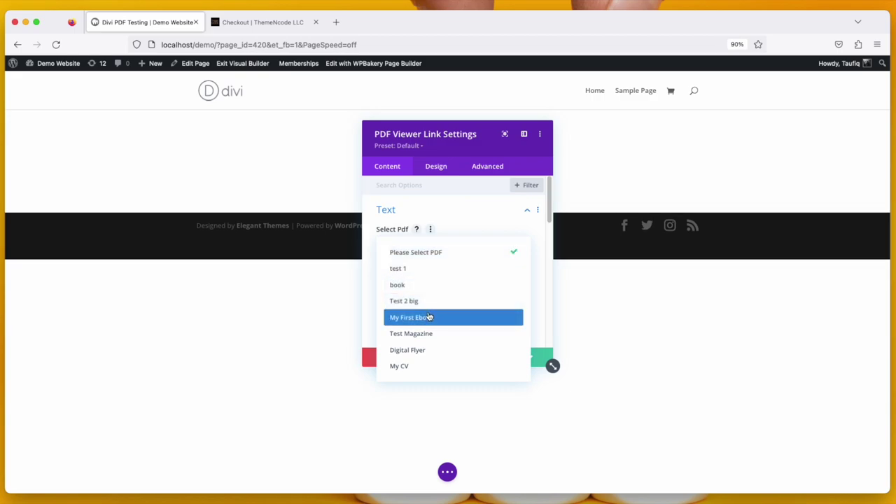
click(429, 334)
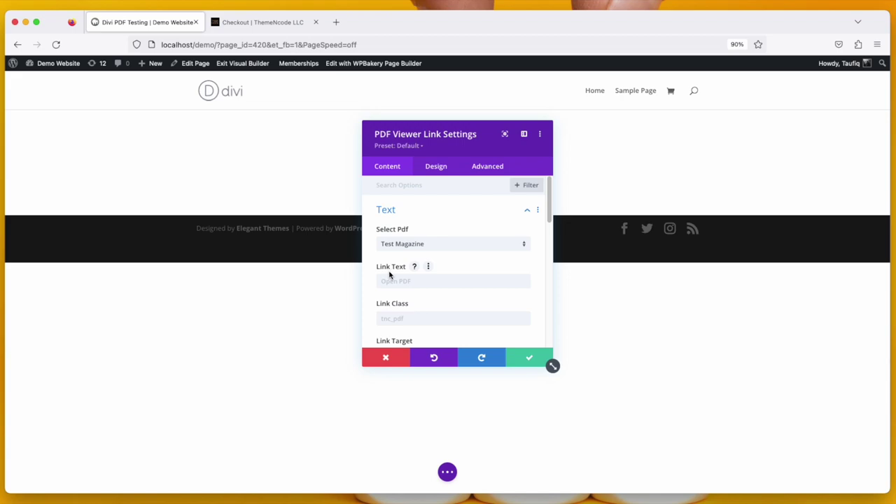
click(424, 283)
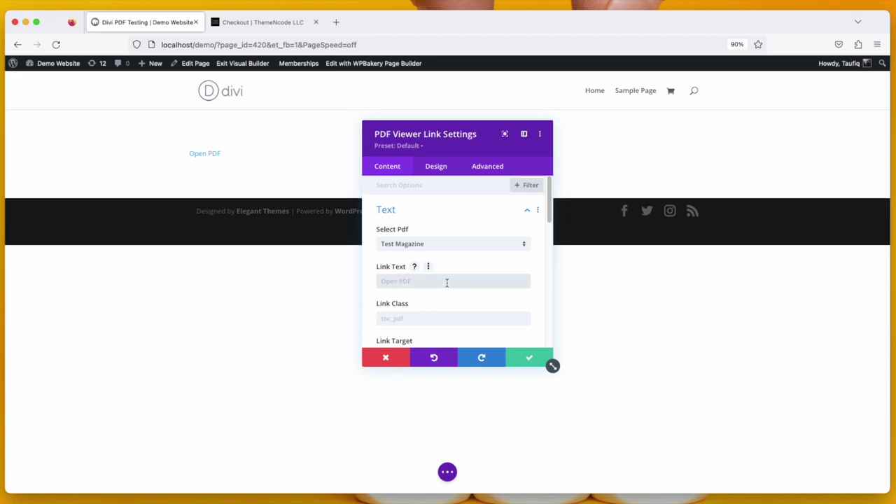
text(Check This PDF)
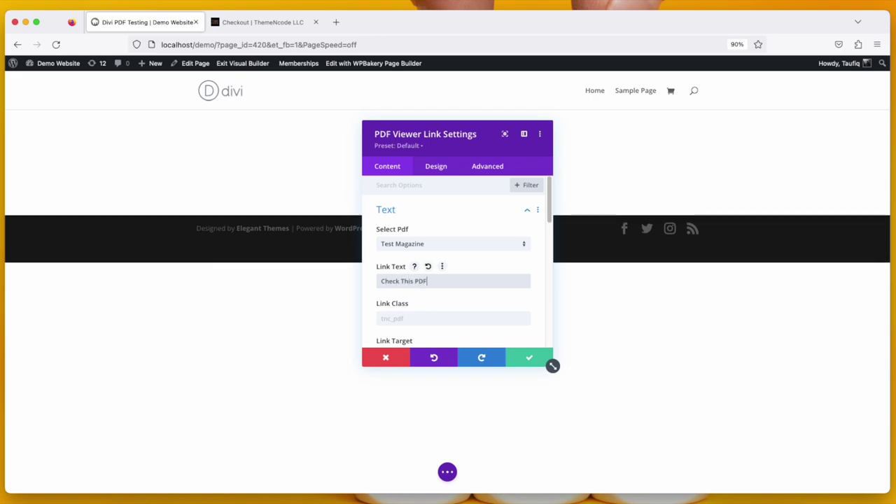
scroll(423, 319, down, 2)
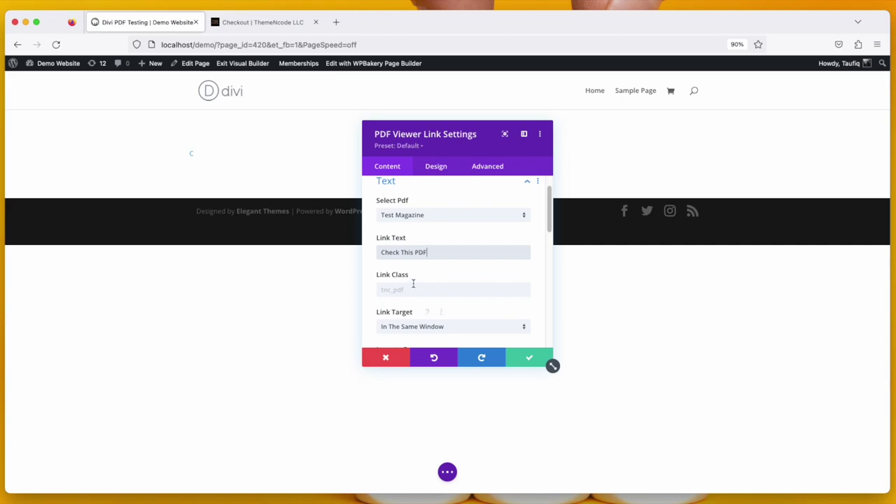
click(413, 290)
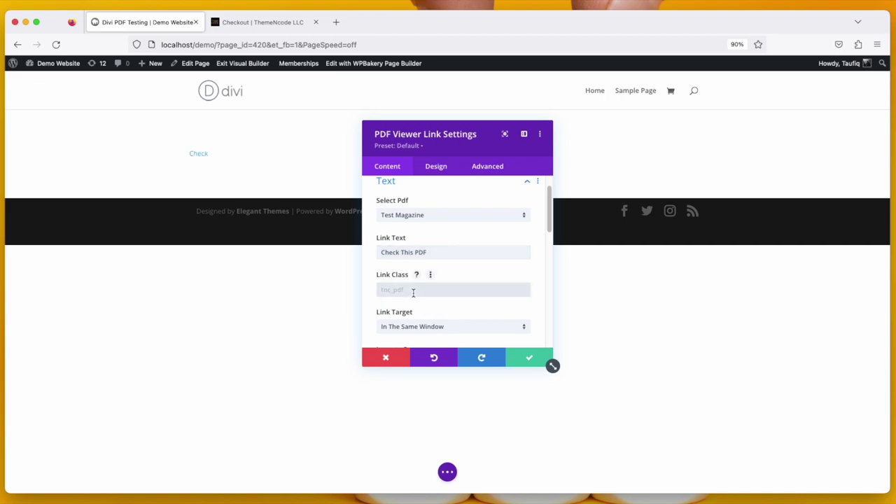
Keep the link target as the same window and review the Jump to Page value
scroll(404, 294, down, 3)
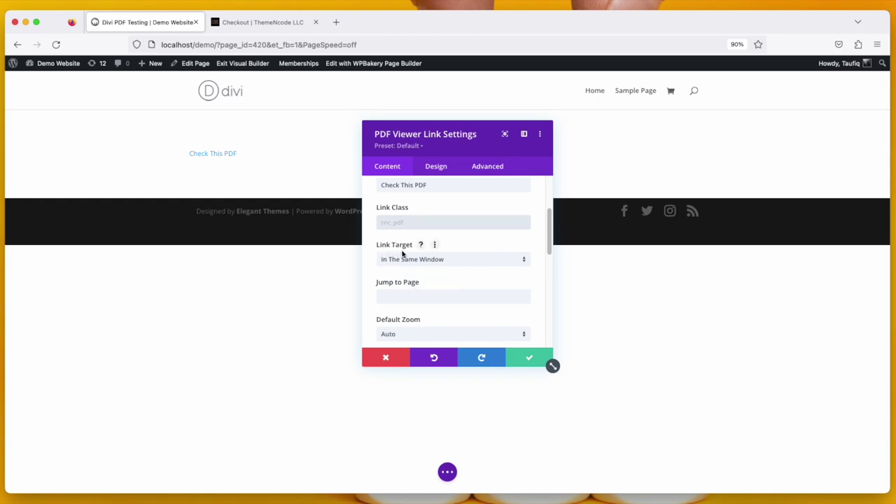
click(471, 261)
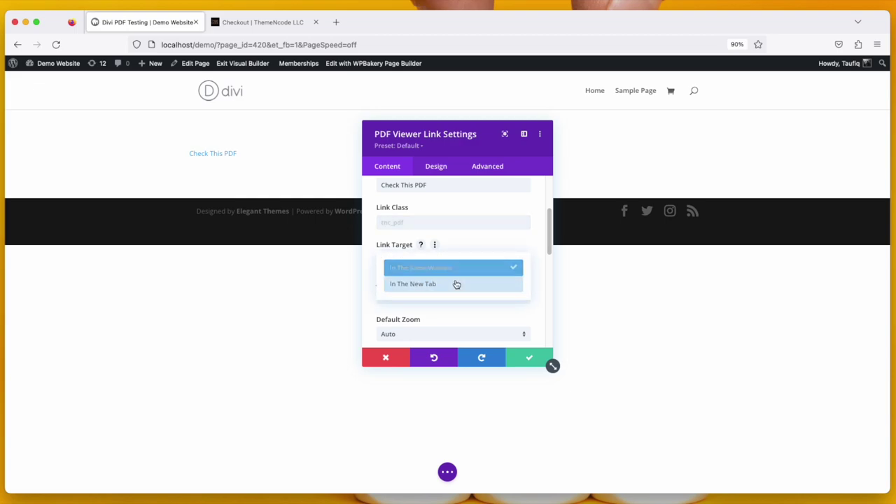
click(446, 303)
click(440, 297)
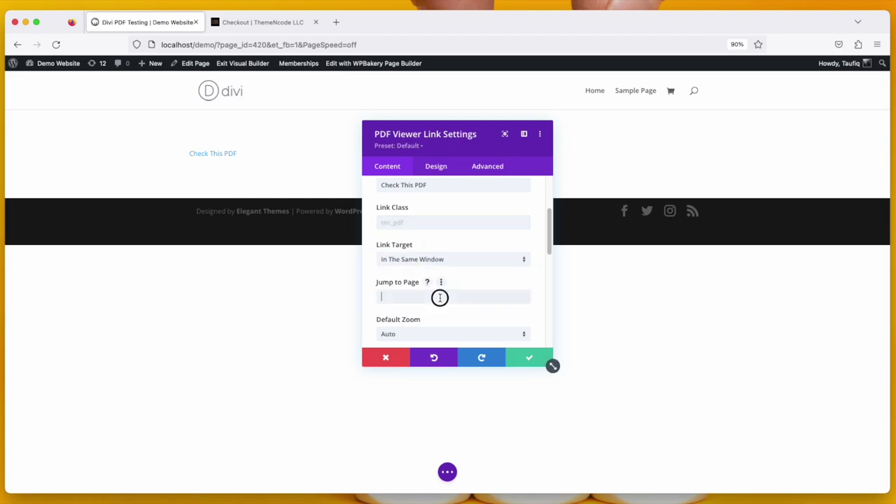
Leave page mode at Default, save the link module and publish the page
scroll(440, 299, down, 1)
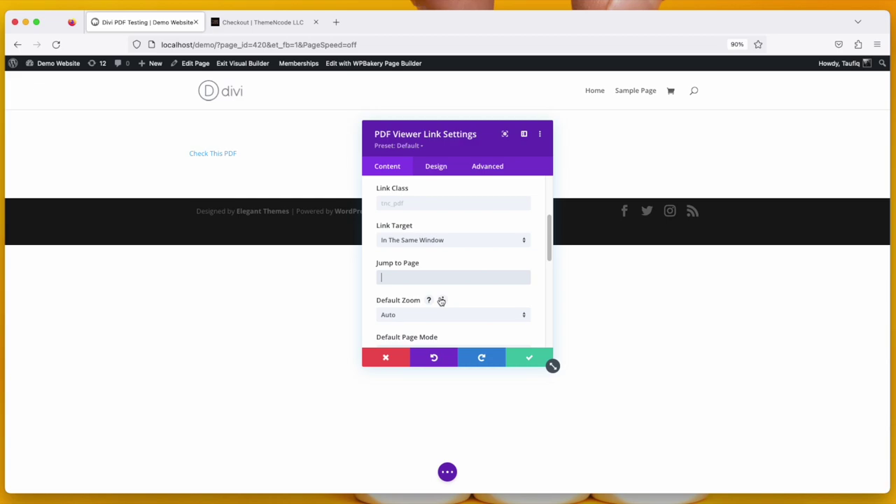
scroll(441, 301, down, 5)
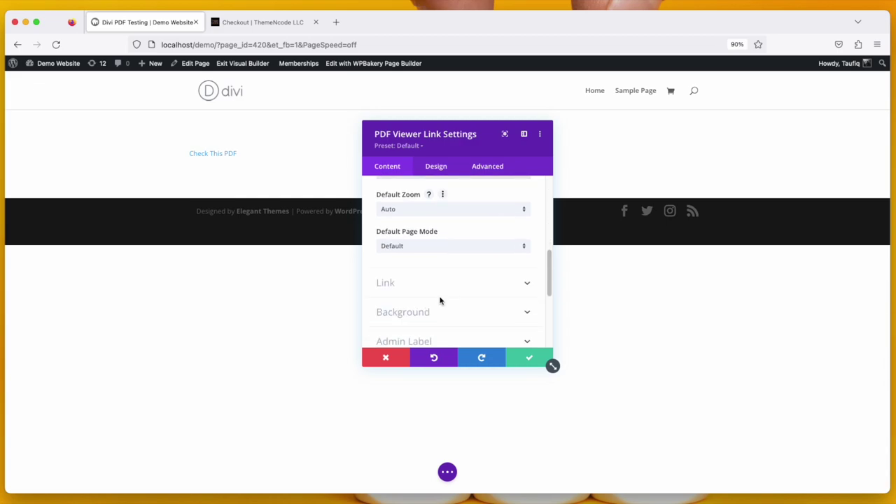
click(429, 246)
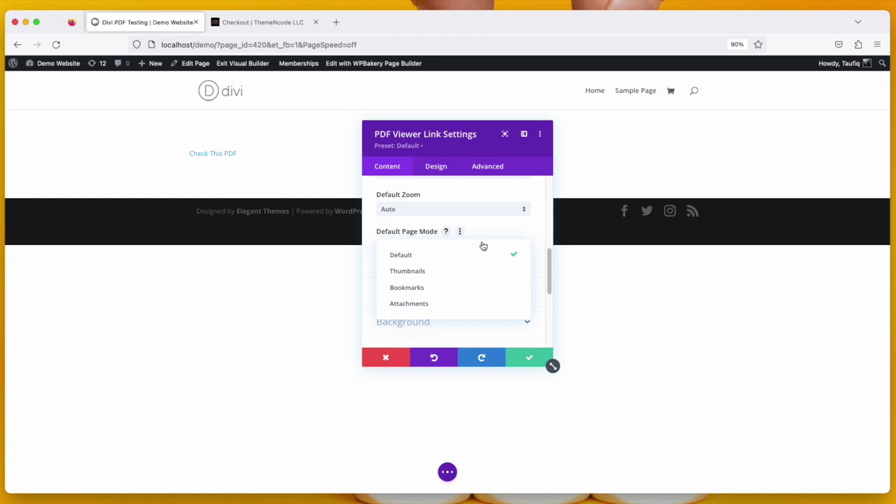
click(488, 237)
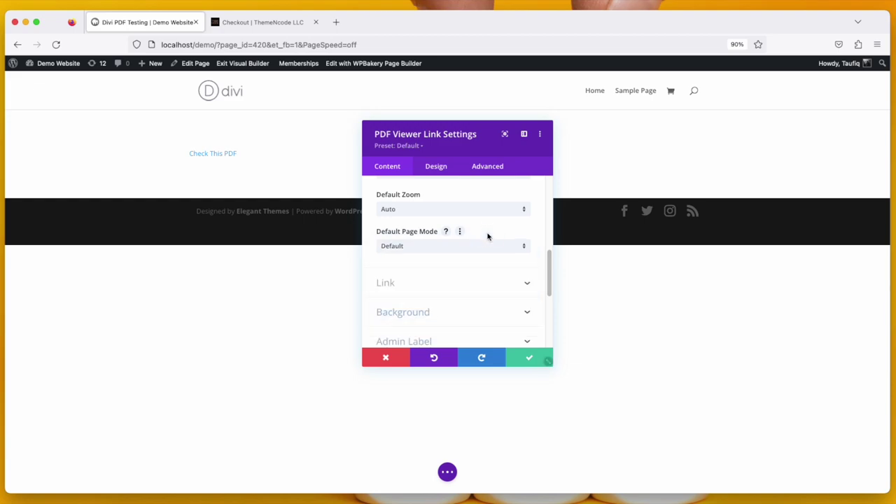
click(528, 354)
click(856, 476)
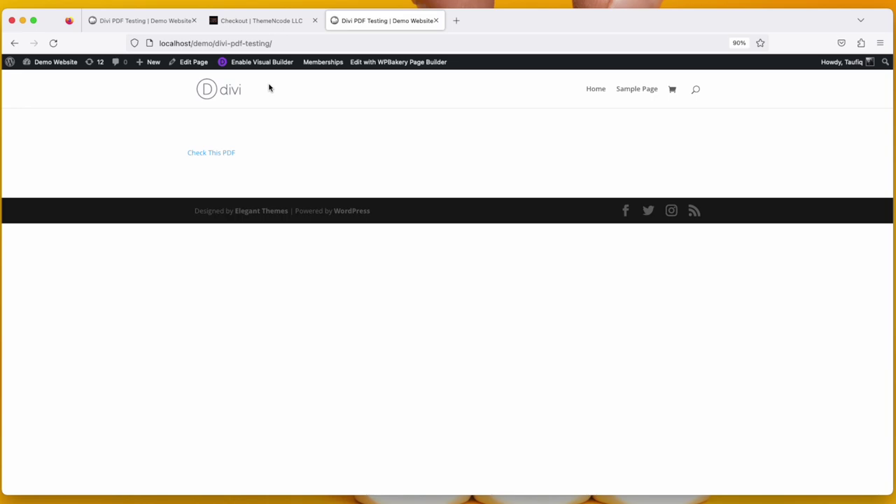
Open 'Check This PDF', flip through the Test Magazine flipbook back to its cover, then close it
click(212, 159)
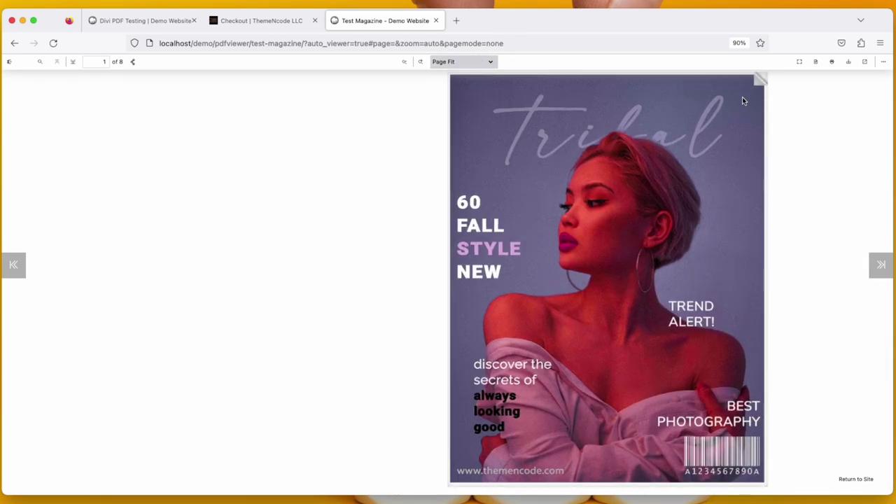
click(743, 98)
click(752, 80)
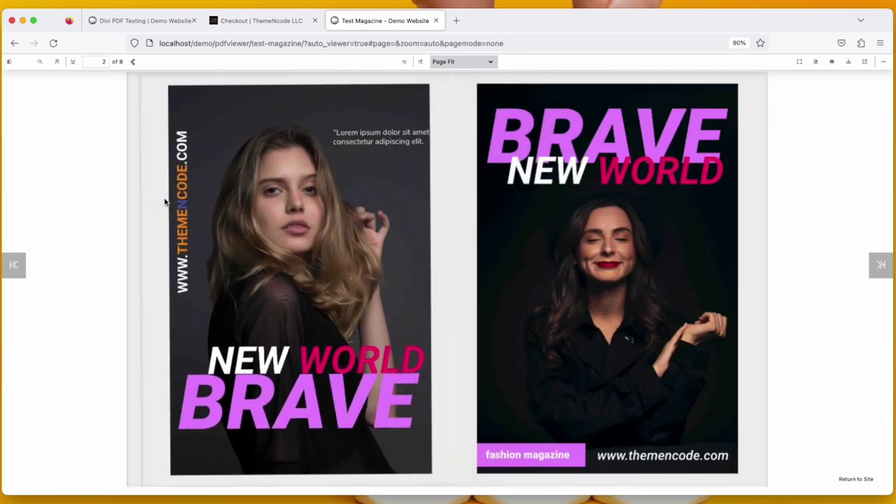
click(136, 94)
click(134, 91)
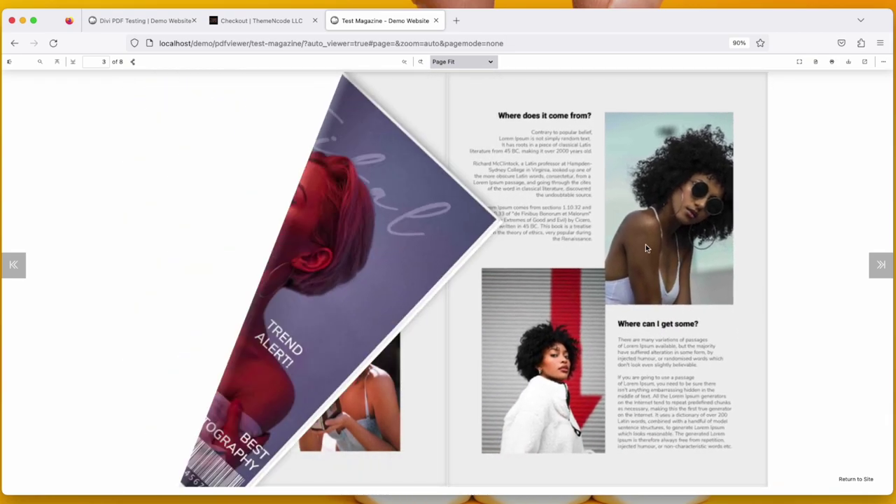
click(435, 20)
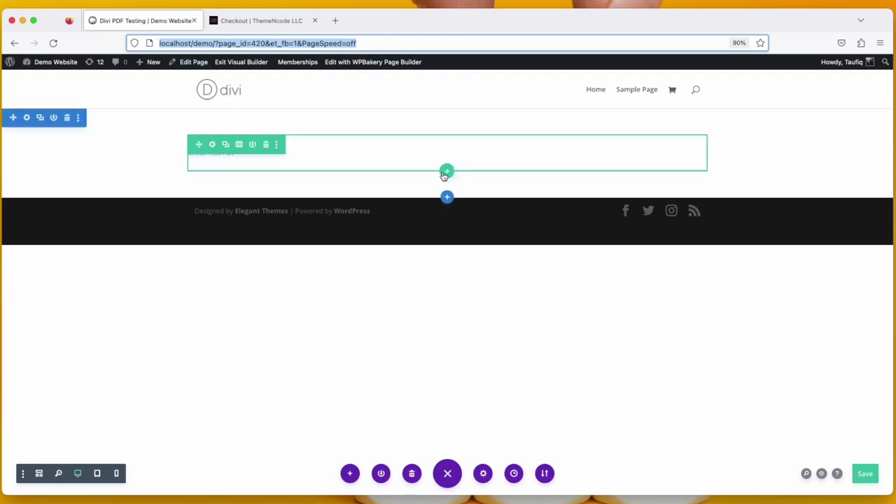
Insert a new one-column row below the link holding a PDF Viewer Image module
click(446, 171)
click(390, 248)
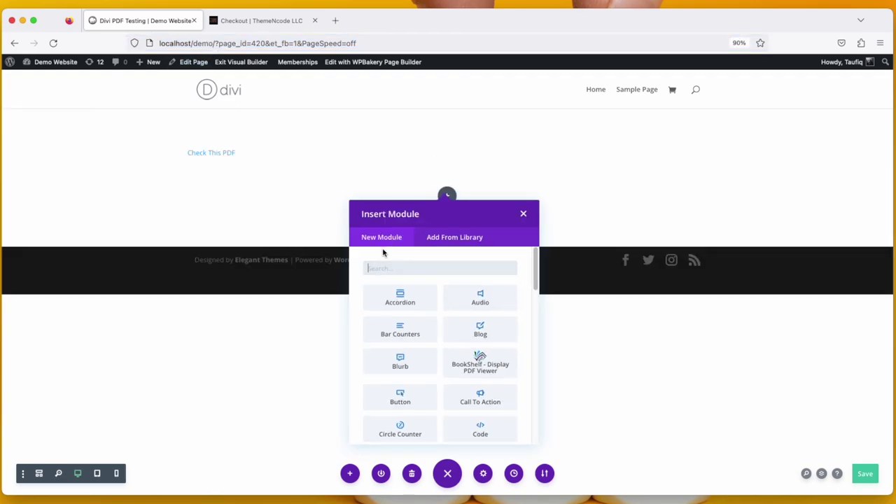
text(pdf)
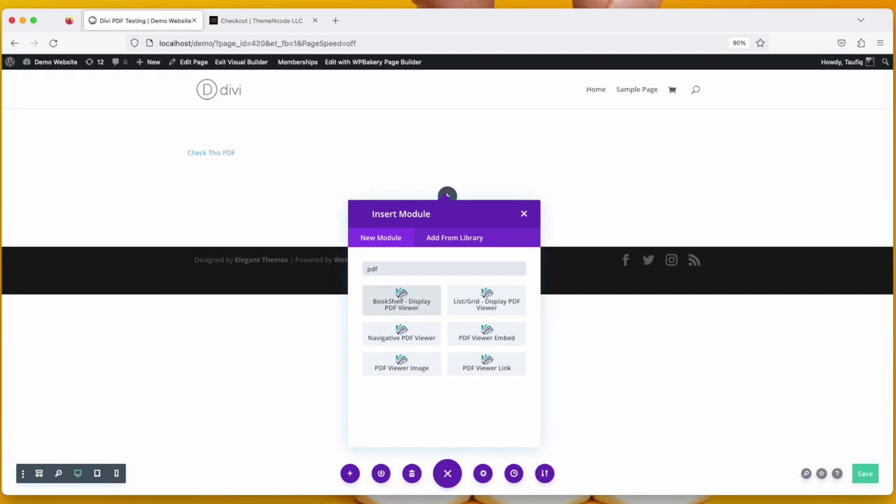
click(427, 366)
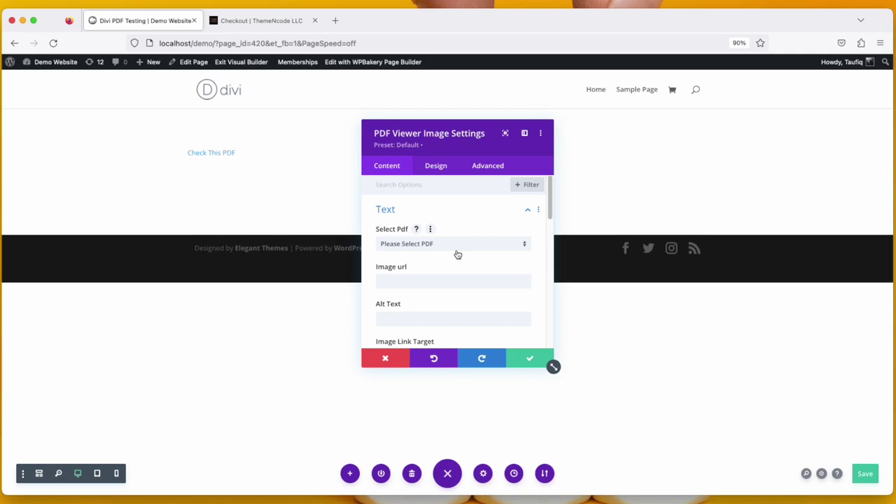
Set the image module's PDF to 'Test 2 big' and open the admin dashboard in another tab
click(451, 244)
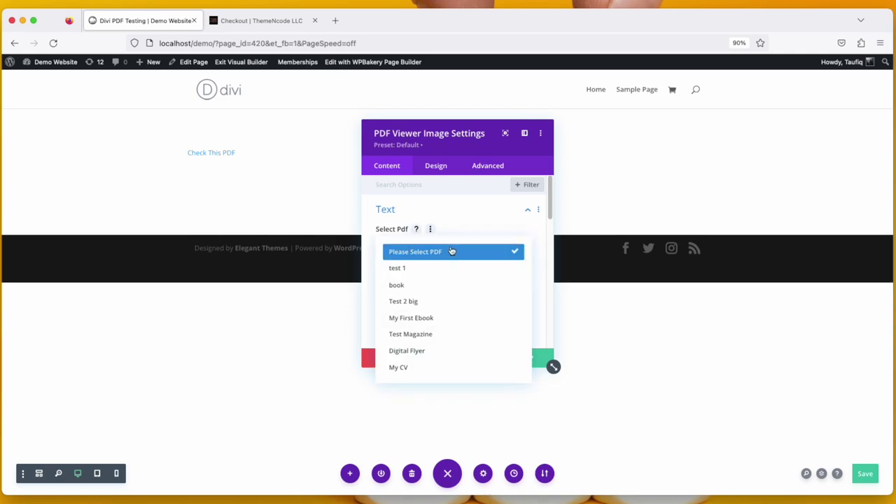
click(444, 309)
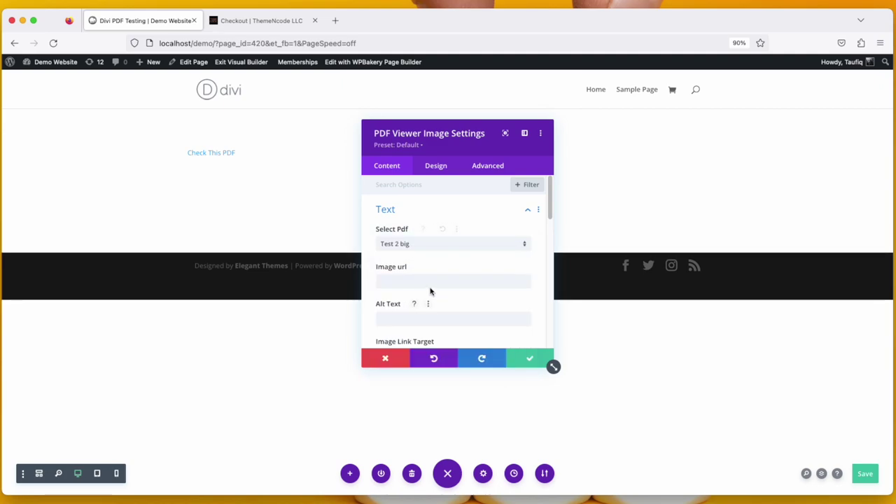
click(428, 283)
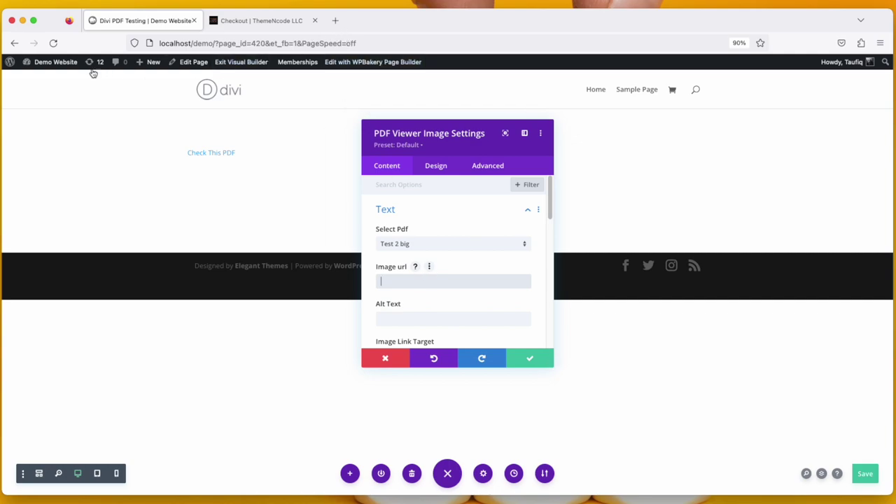
right_click(48, 75)
In a new admin tab, copy the hoodie-with-logo-2.jpg file URL from the Media Library
click(58, 82)
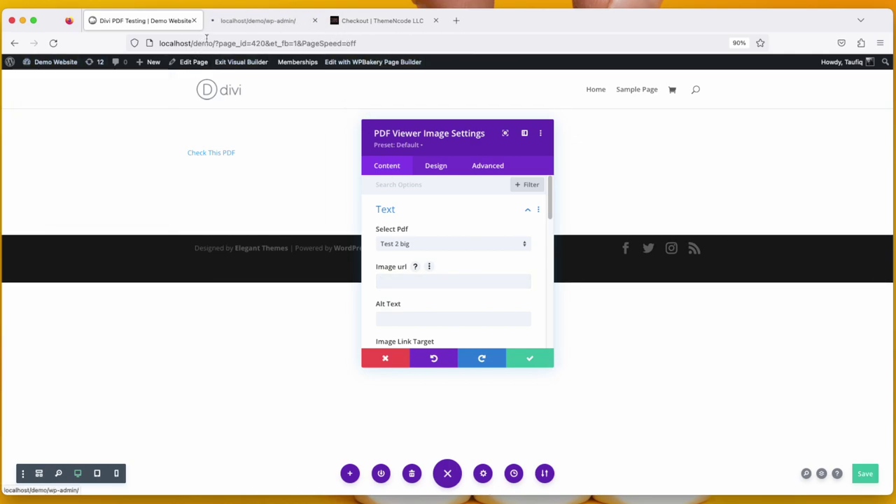
click(226, 26)
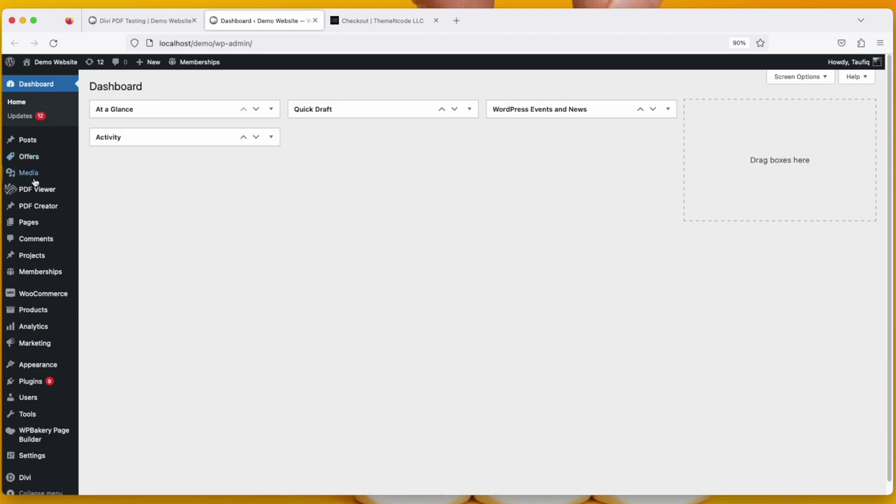
click(28, 173)
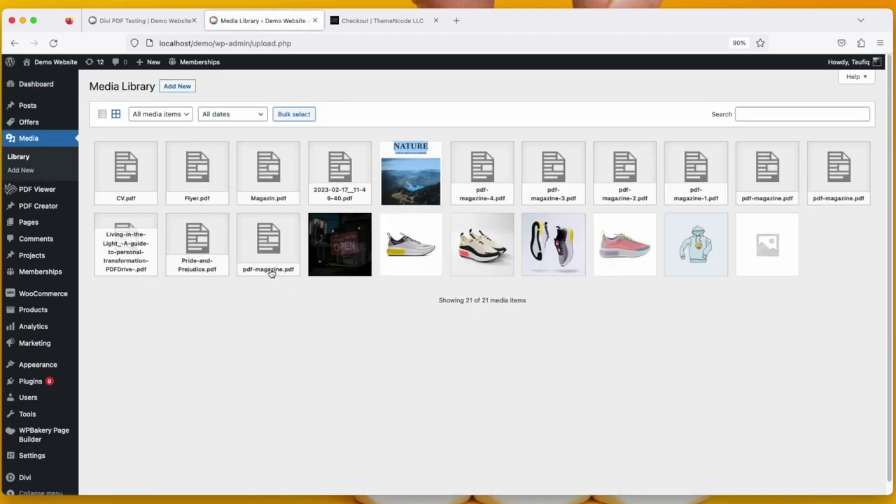
click(692, 262)
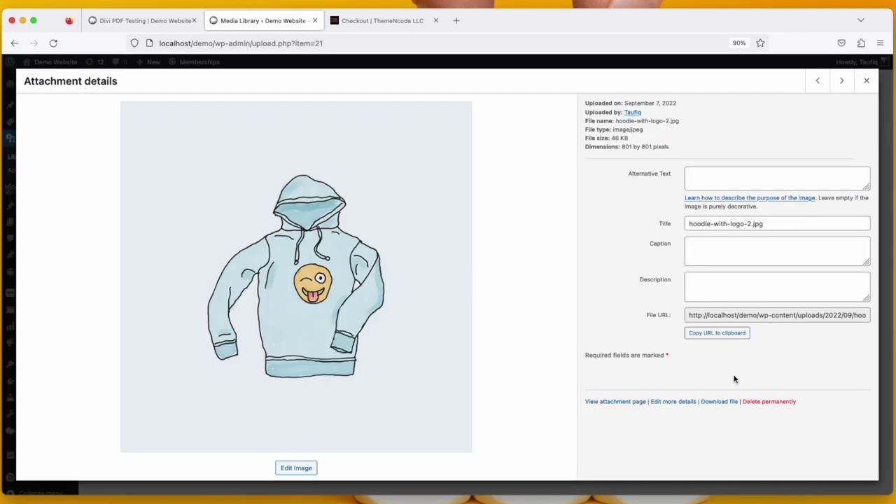
click(735, 336)
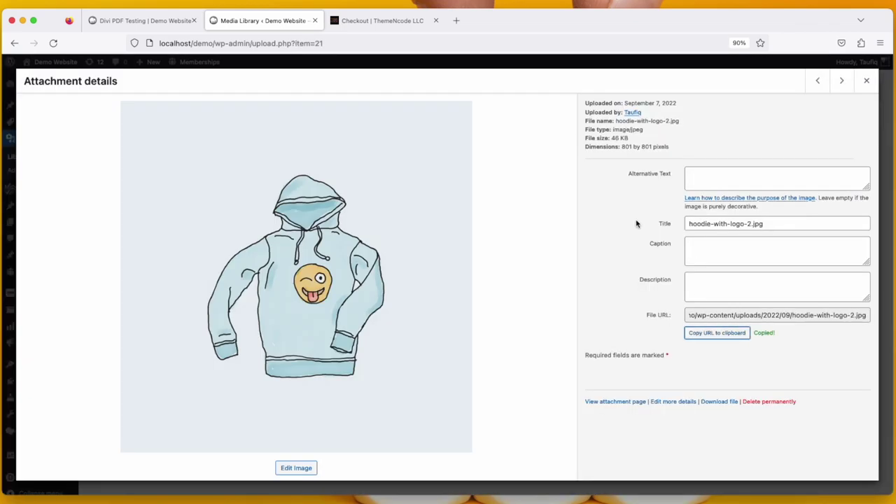
Paste the hoodie image URL into the Image module, keep the link target In The Same Window, and apply
click(172, 23)
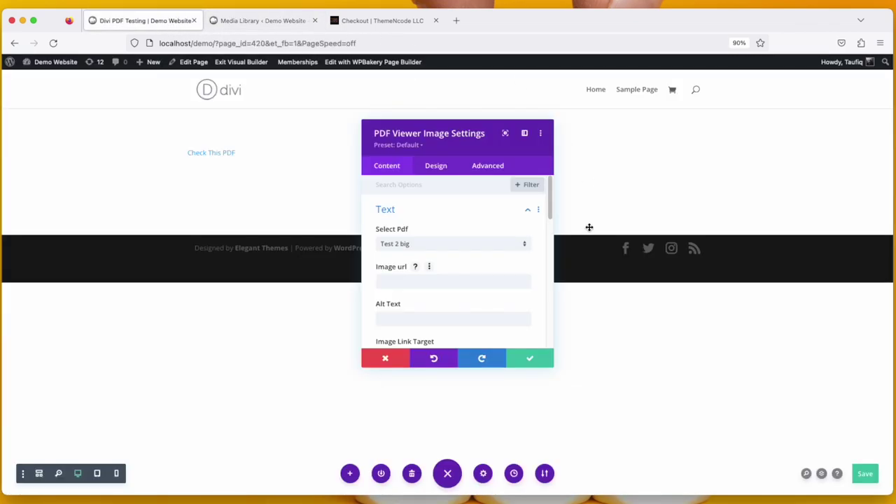
click(443, 284)
key(super+v)
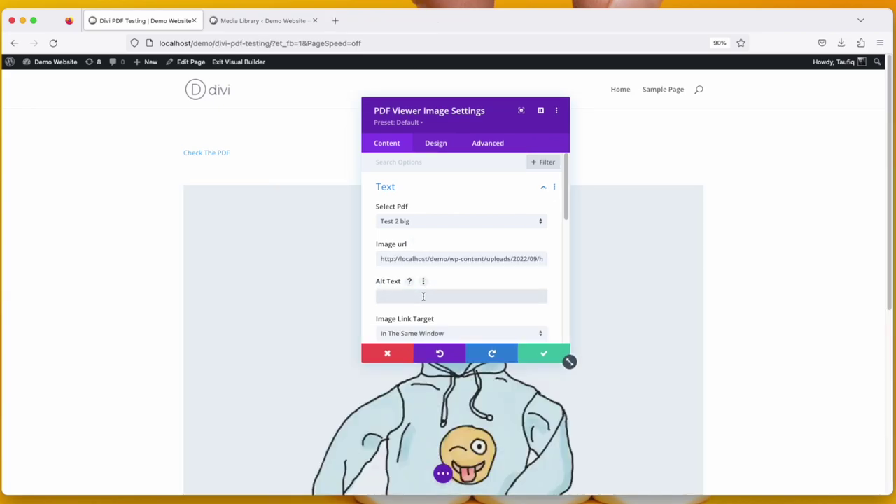
scroll(423, 298, down, 3)
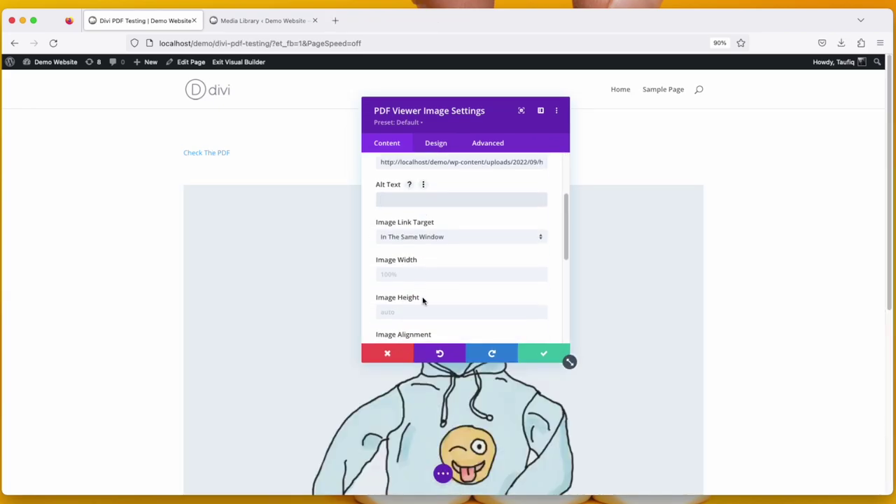
click(456, 238)
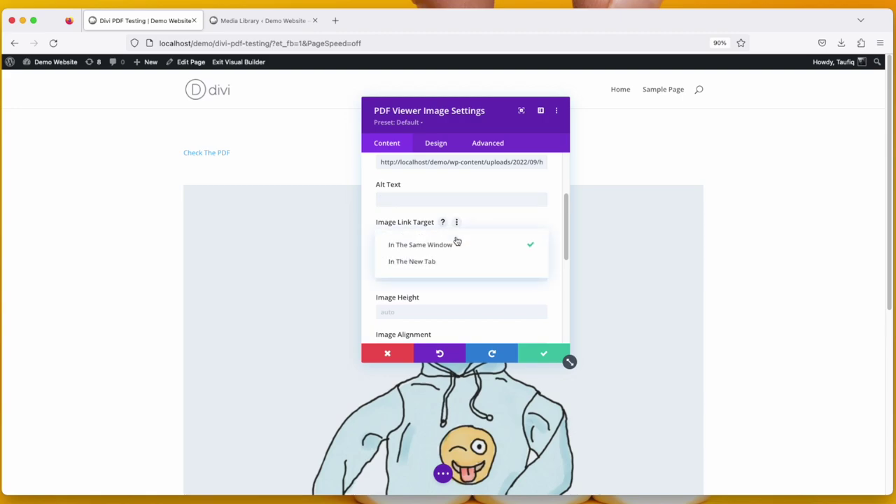
click(450, 289)
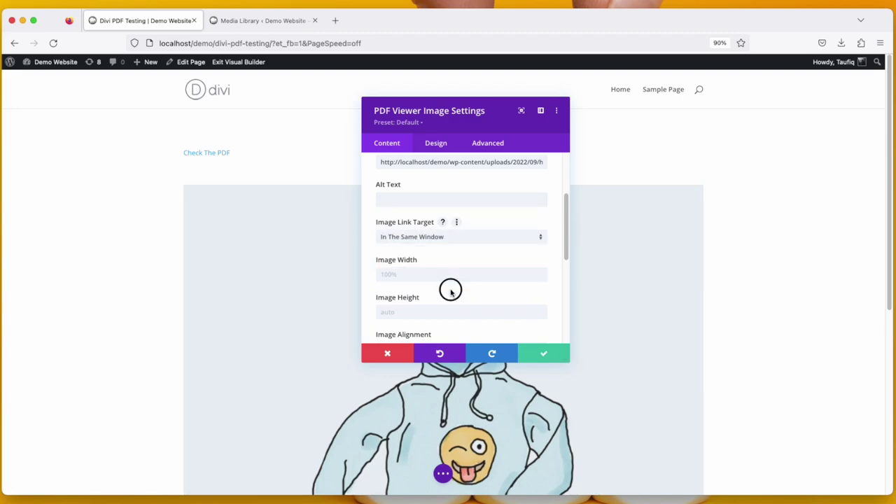
scroll(413, 307, down, 3)
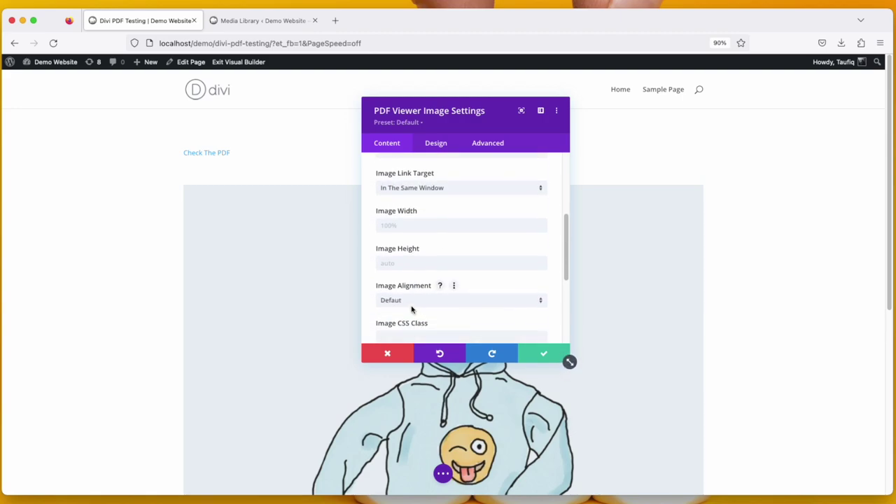
scroll(416, 317, down, 5)
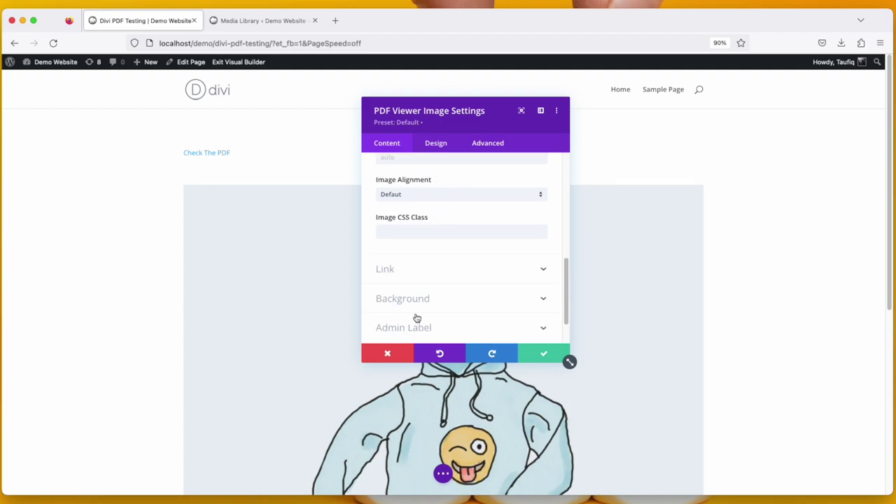
click(541, 357)
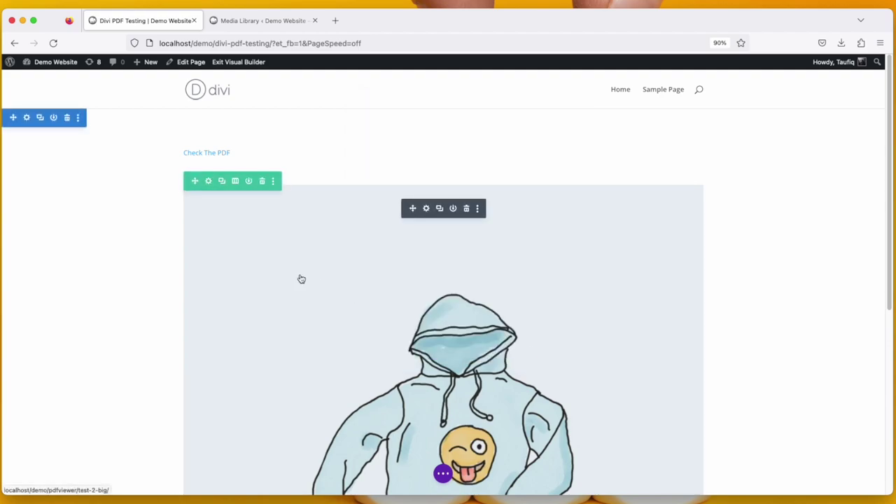
Save the Divi PDF Testing page from the builder's page options
scroll(406, 274, down, 3)
scroll(490, 294, up, 3)
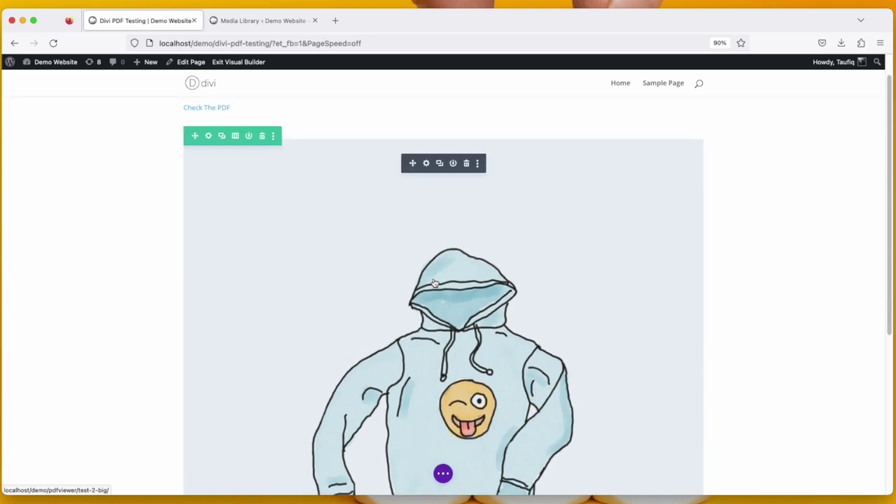
scroll(483, 364, down, 8)
click(443, 473)
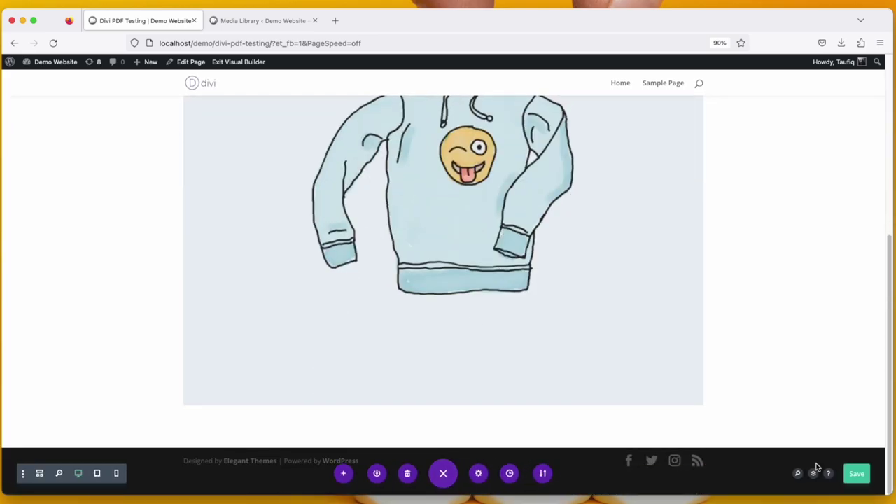
click(853, 487)
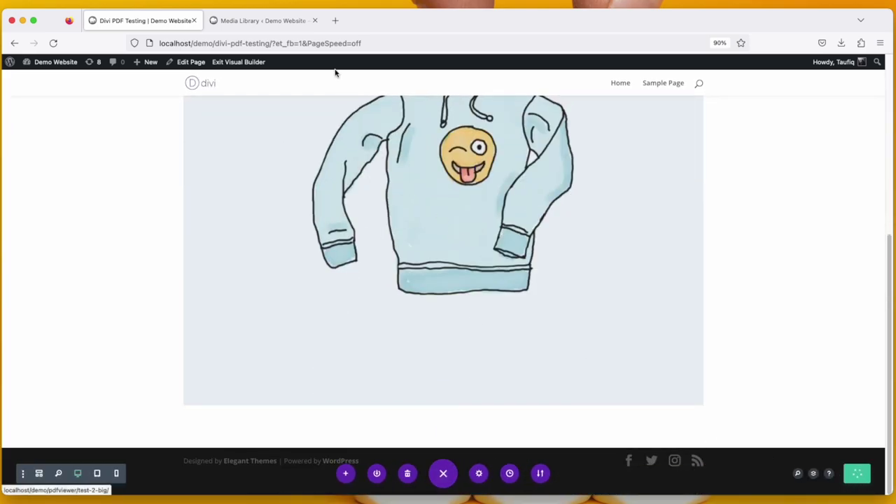
click(195, 43)
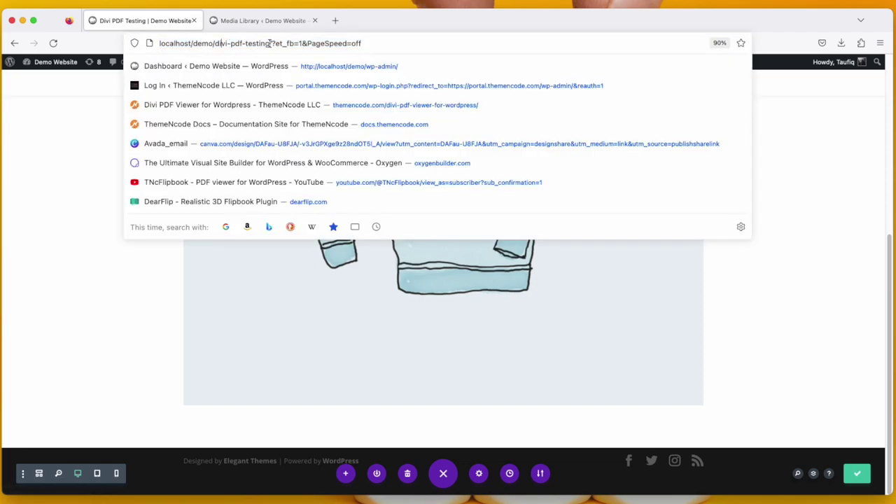
drag(269, 44, 156, 44)
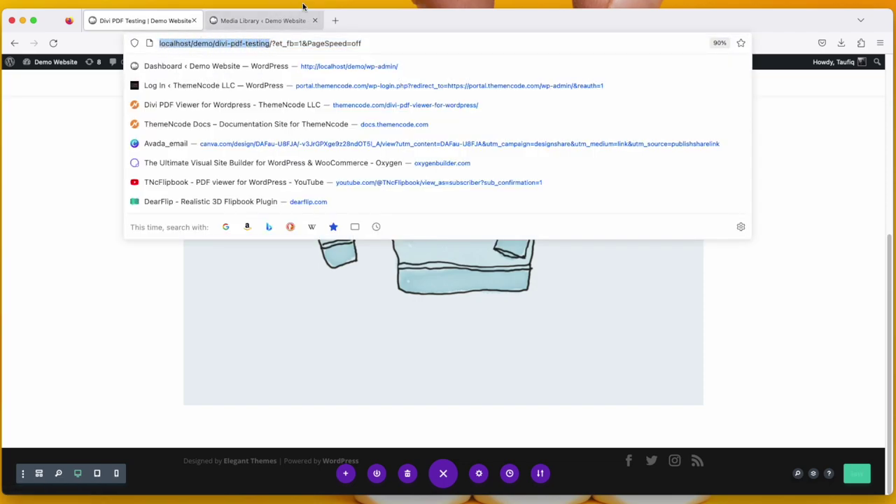
key(cmd+c)
click(334, 20)
key(cmd+v)
key(Return)
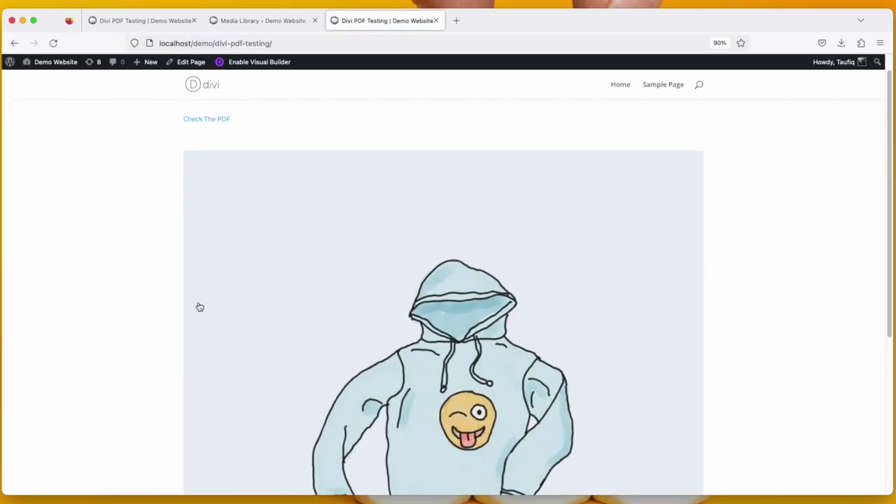
right_click(378, 229)
click(358, 228)
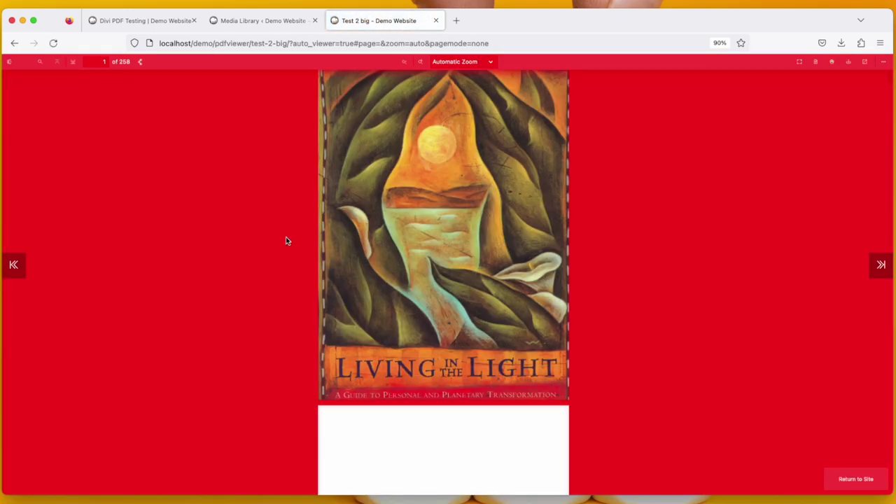
scroll(286, 240, down, 3)
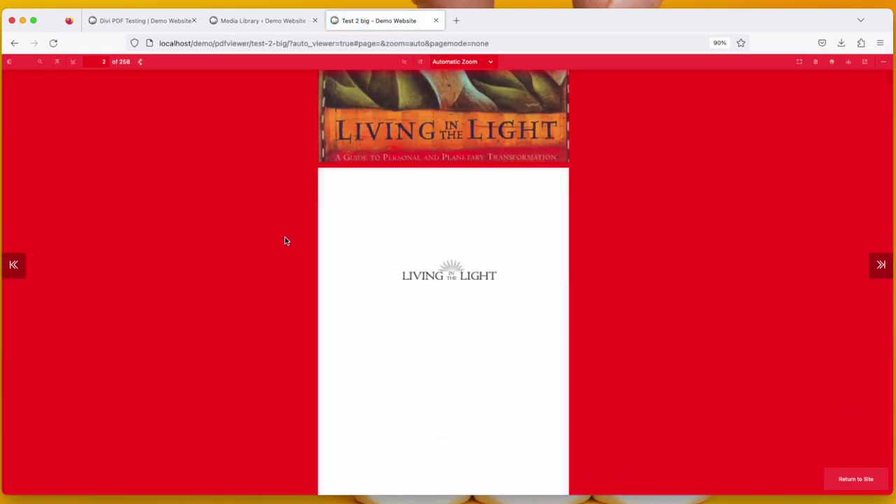
click(435, 20)
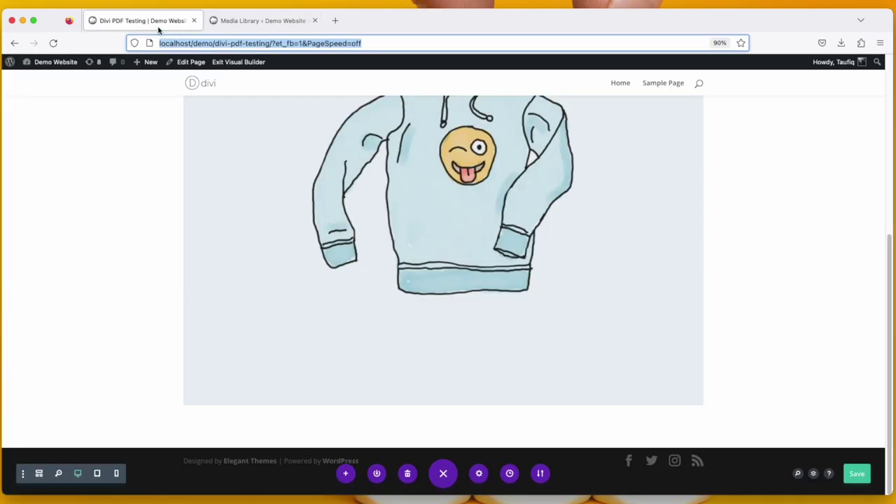
Delete the hoodie image row, add a one-column row, and insert a PDF Viewer Embed module found via 'pdf'
scroll(172, 236, up, 5)
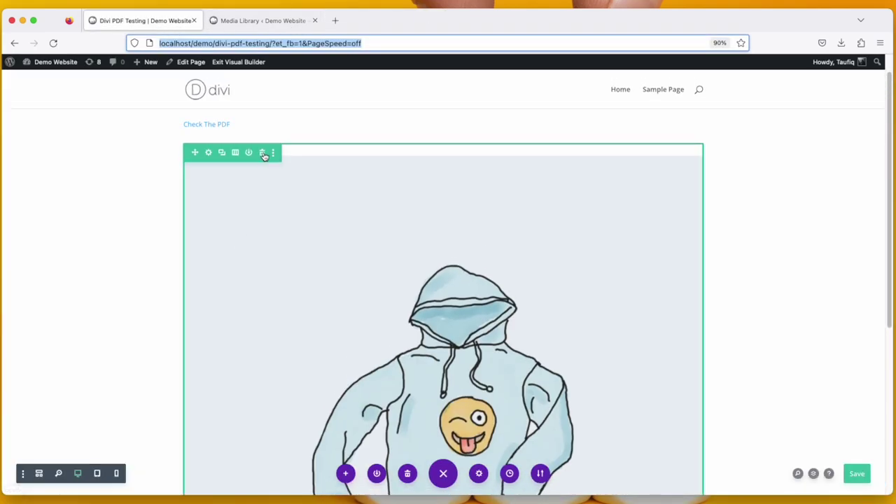
click(263, 154)
click(446, 171)
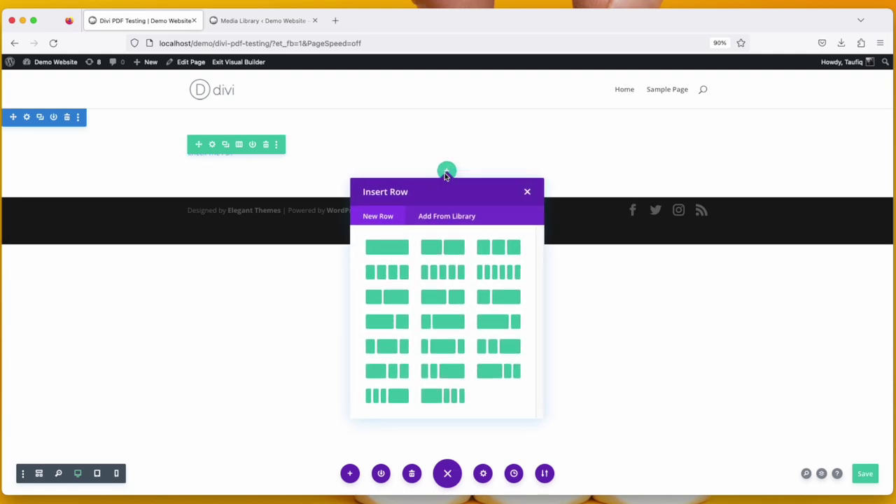
click(379, 245)
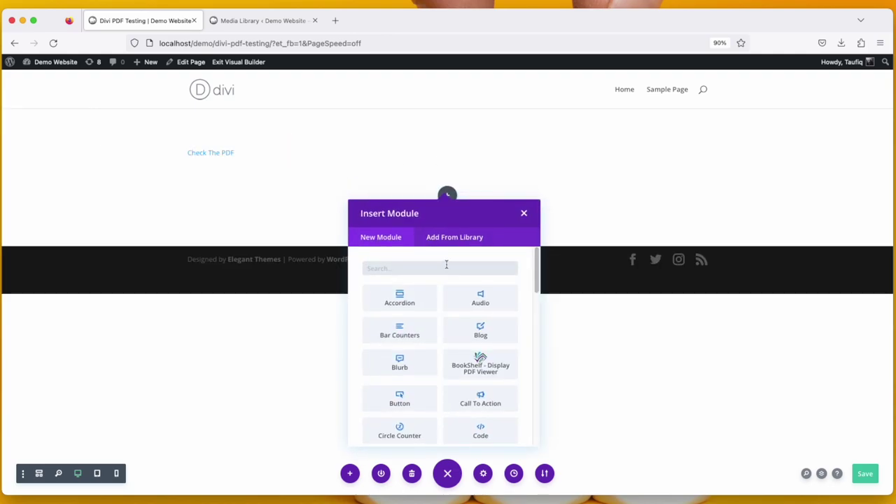
text(pdf)
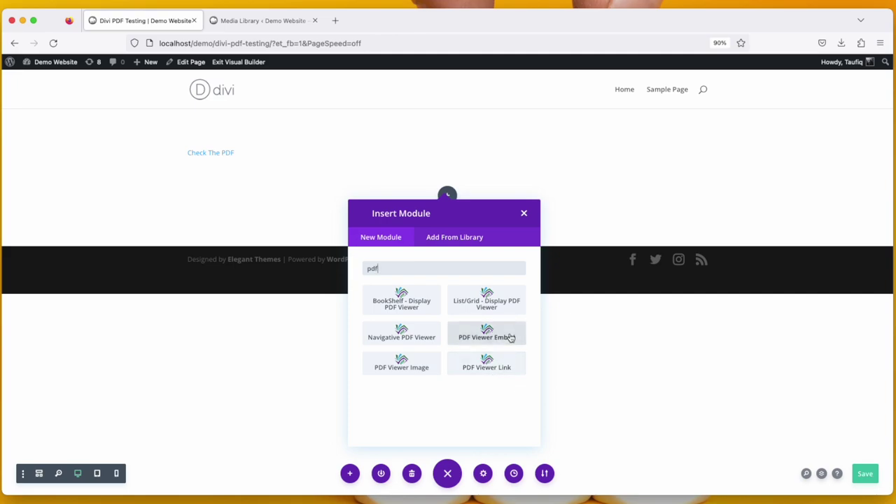
click(509, 336)
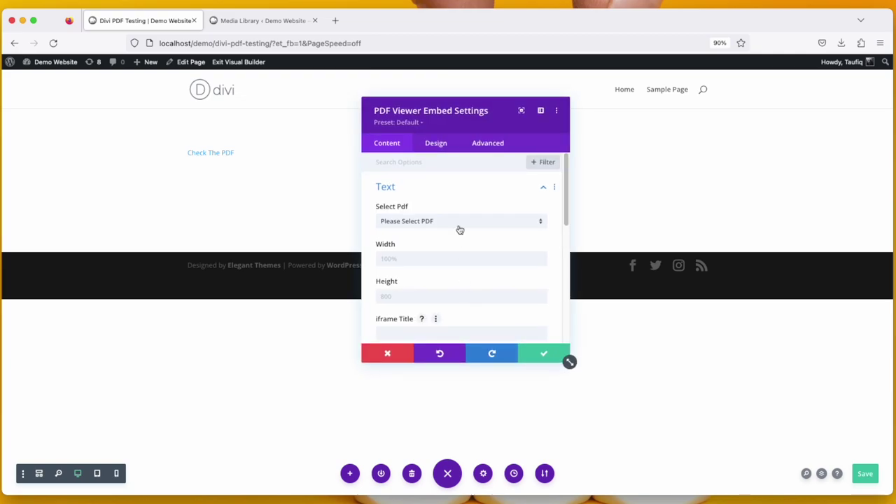
Select test 1 as the embedded PDF and look over the Jump to Page option
click(459, 230)
click(457, 247)
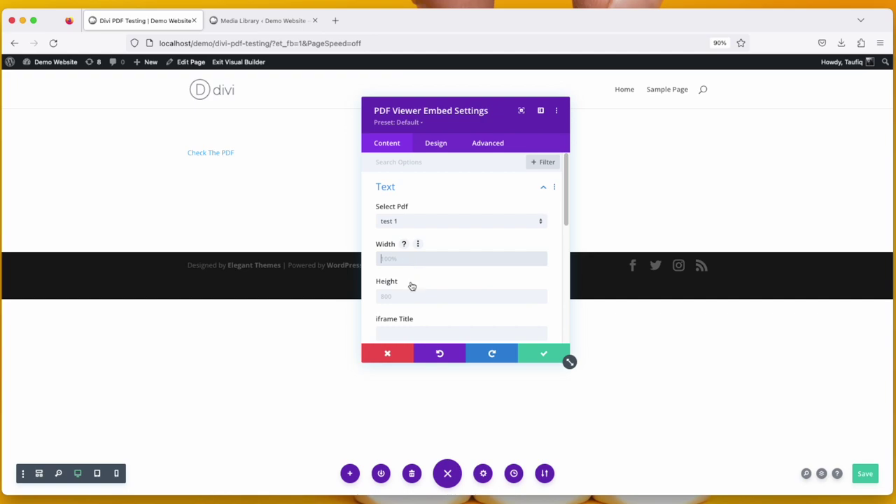
scroll(410, 293, down, 2)
scroll(417, 284, down, 2)
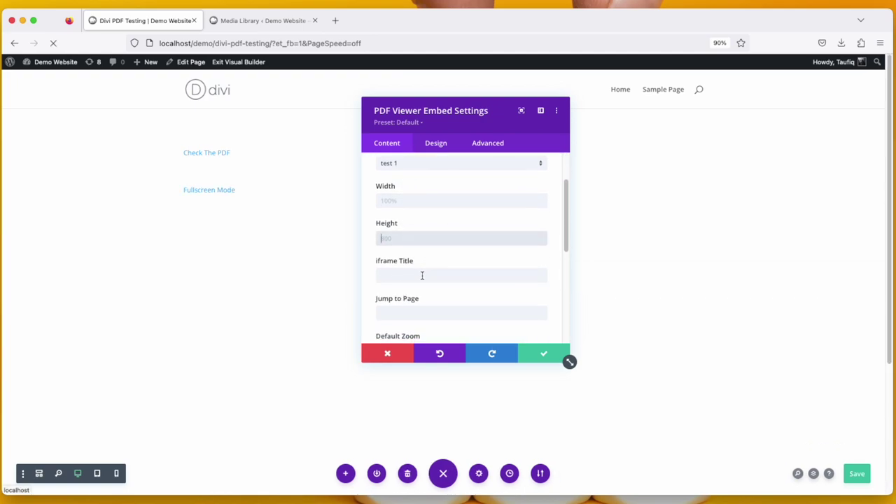
click(423, 283)
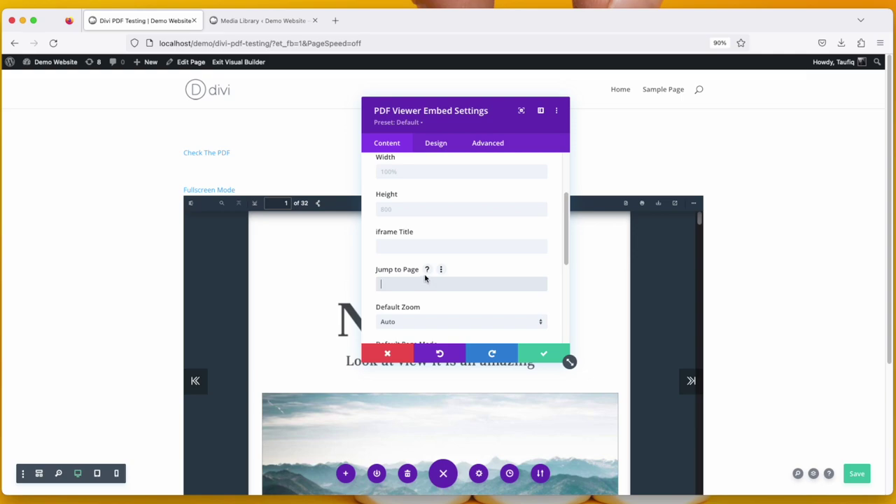
scroll(425, 279, down, 4)
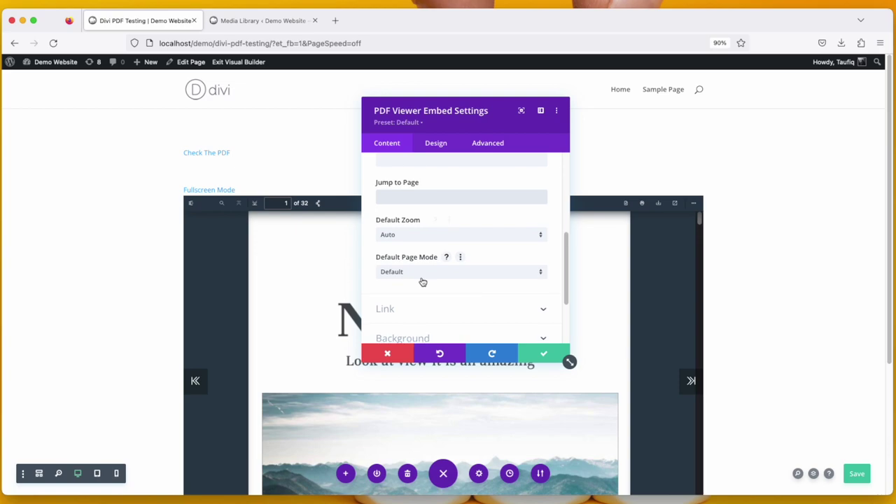
Keep page mode Default and zoom Auto, apply the embed settings, and save the page
click(422, 277)
click(425, 292)
click(450, 234)
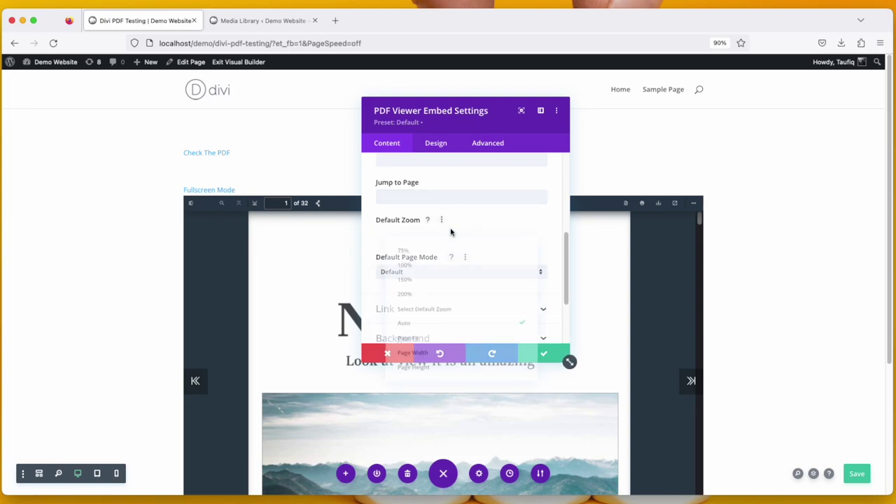
click(513, 225)
click(534, 348)
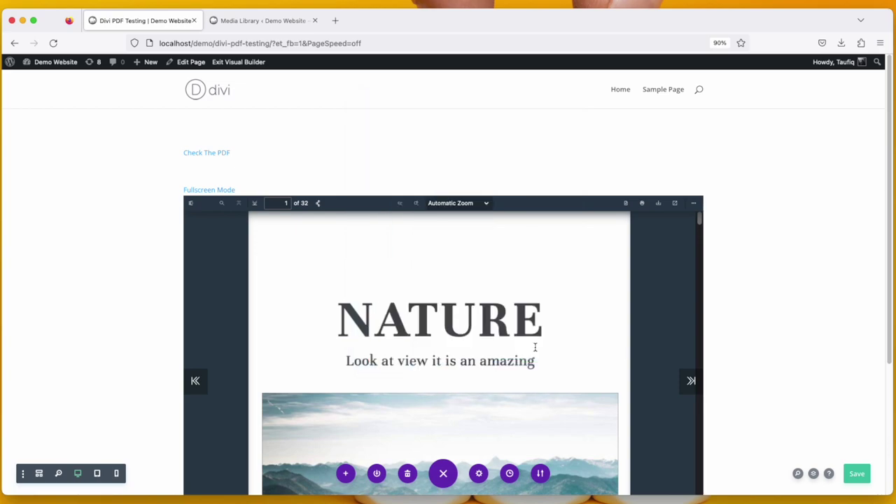
click(856, 474)
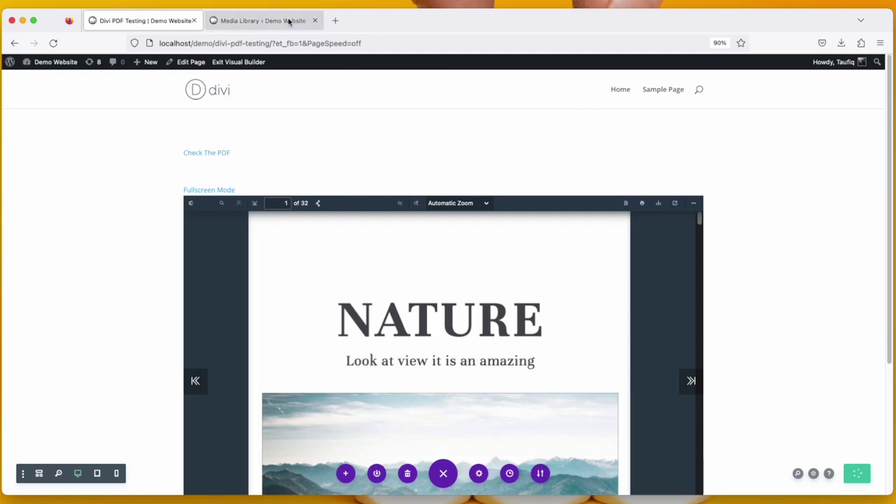
Open the live Divi PDF Testing page without ?et_fb=1 and browse the embedded PDF viewer
click(211, 43)
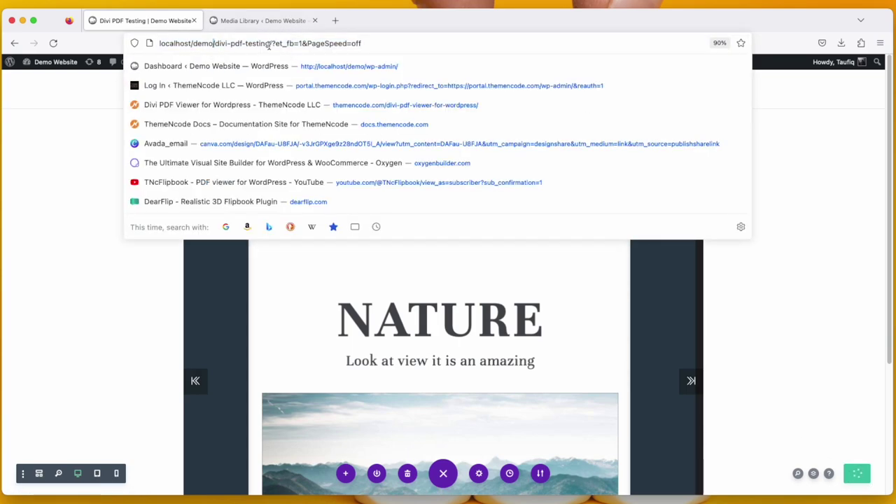
drag(269, 43, 159, 43)
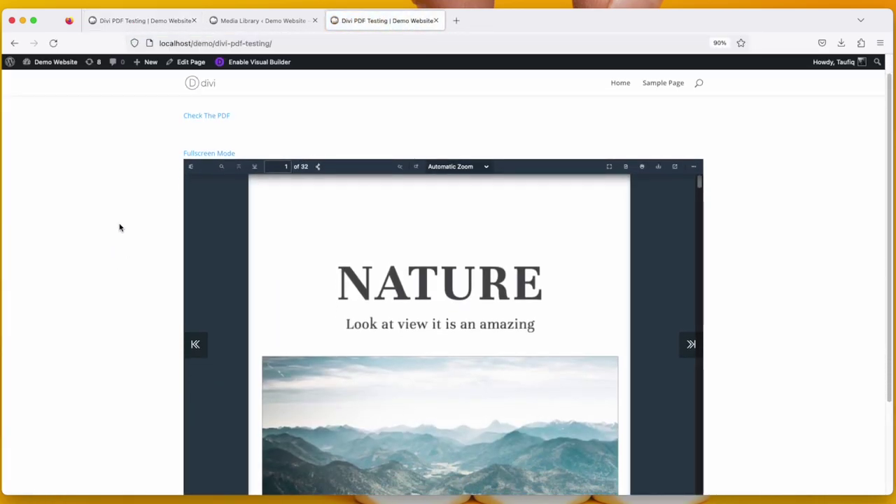
scroll(553, 303, down, 3)
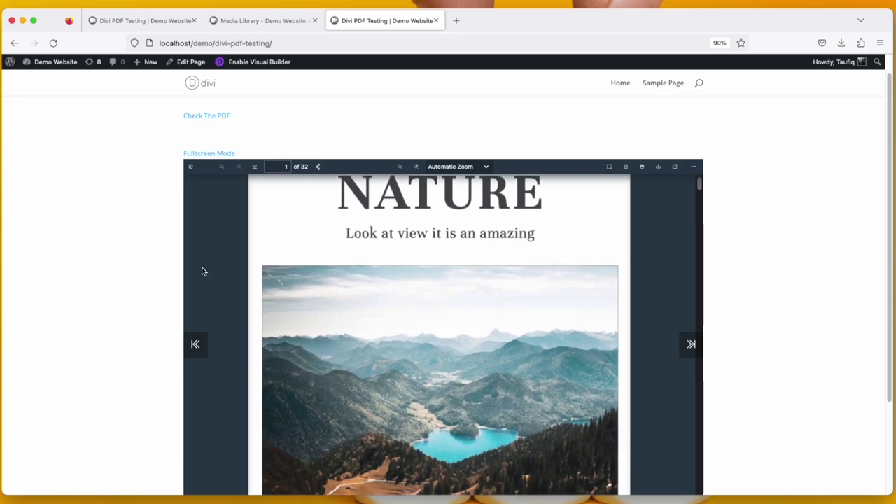
scroll(144, 212, up, 1)
scroll(146, 217, down, 2)
scroll(599, 250, up, 2)
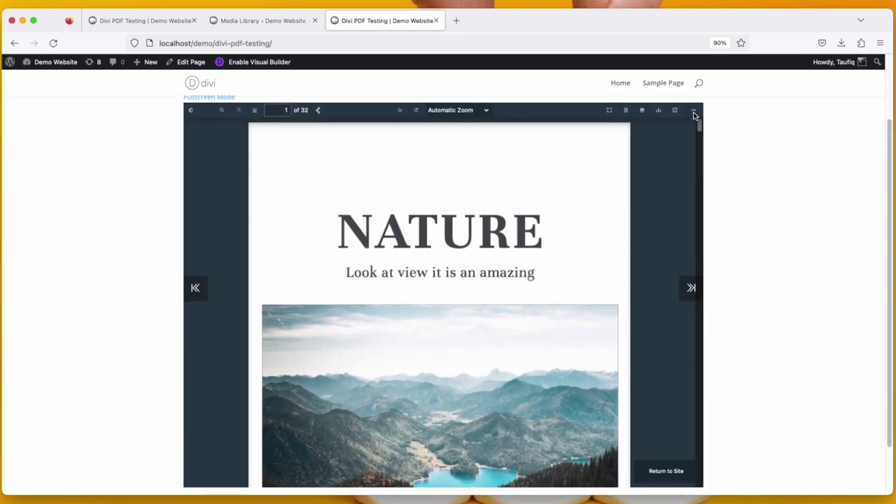
click(693, 112)
click(647, 258)
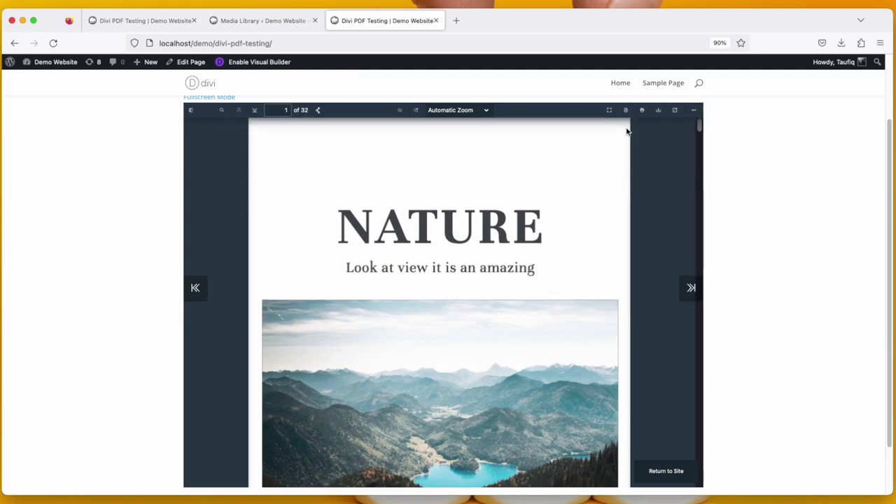
scroll(112, 224, up, 3)
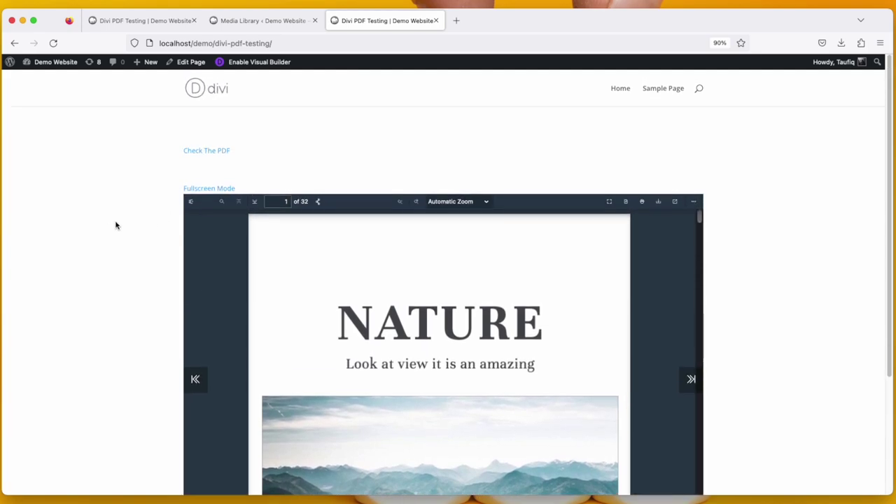
View test 1 in Fullscreen Mode, then close the fullscreen and live page tabs
click(219, 193)
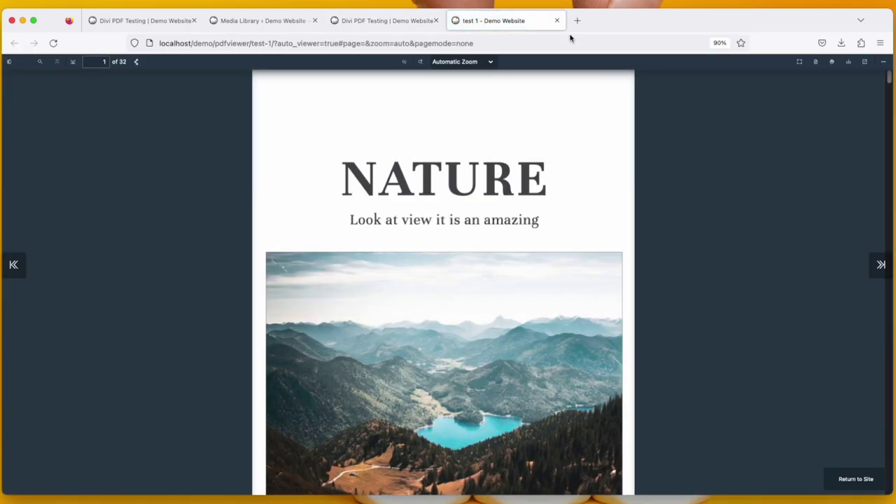
click(557, 21)
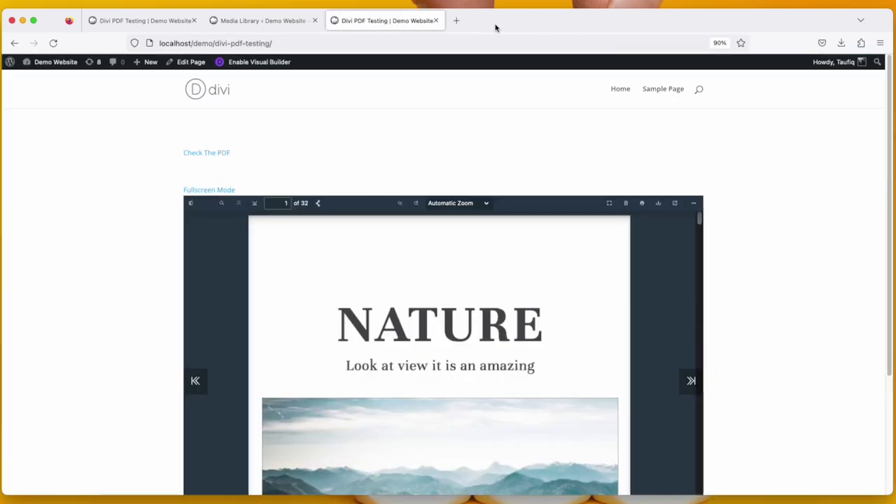
click(433, 22)
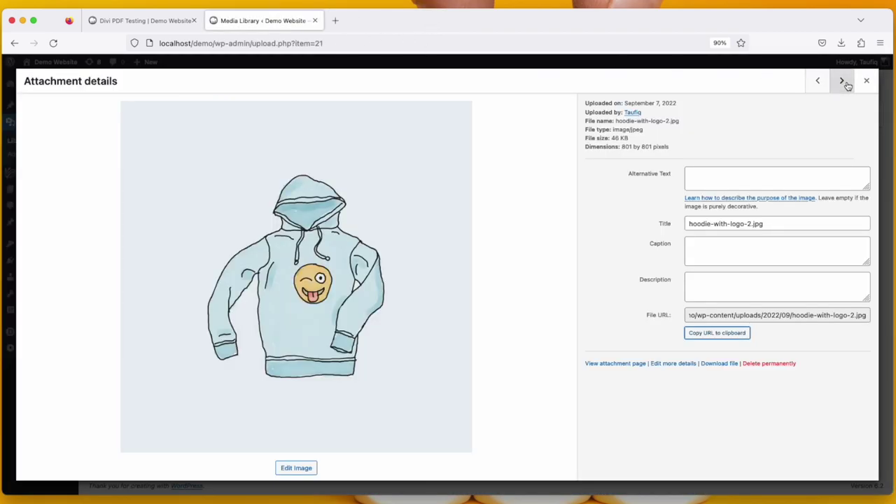
Go via the Divi PDF Testing tab to ThemeNcode's 'Display PDF Viewer for WordPress' add-on page
click(140, 20)
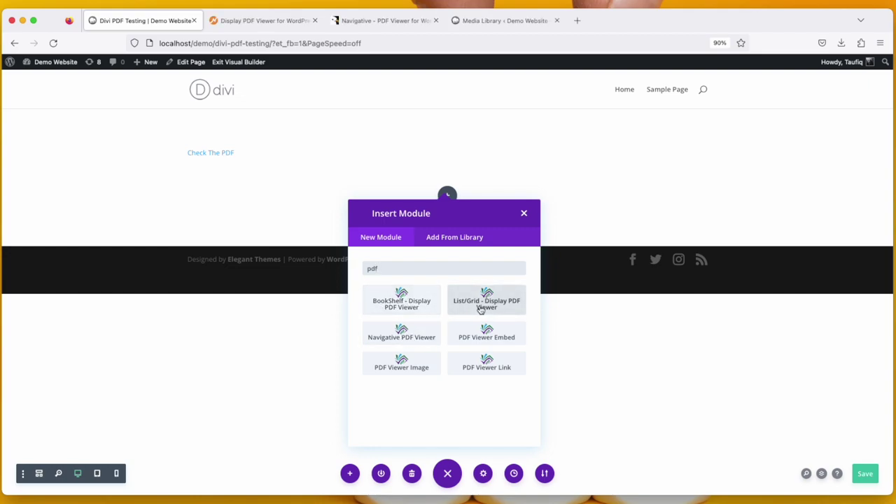
click(273, 23)
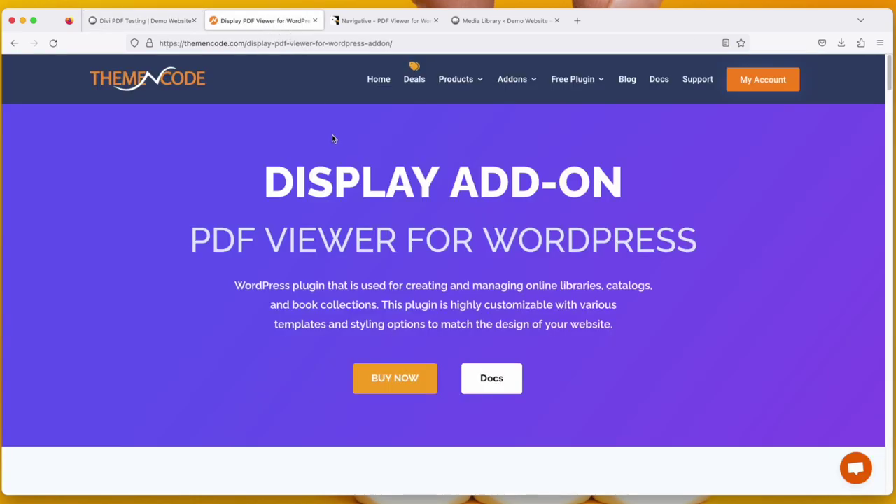
Scroll to the Bookshelf demo, preview the MENU book in its lightbox, and close it
scroll(316, 152, down, 6)
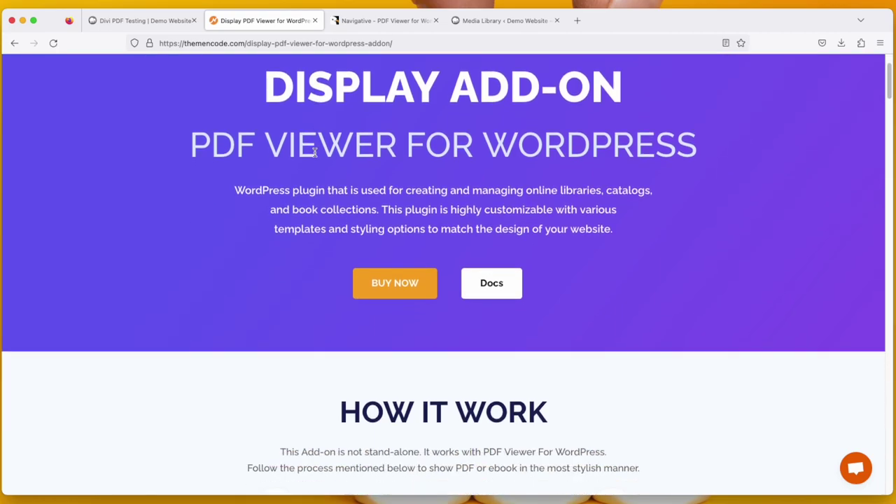
scroll(305, 155, down, 6)
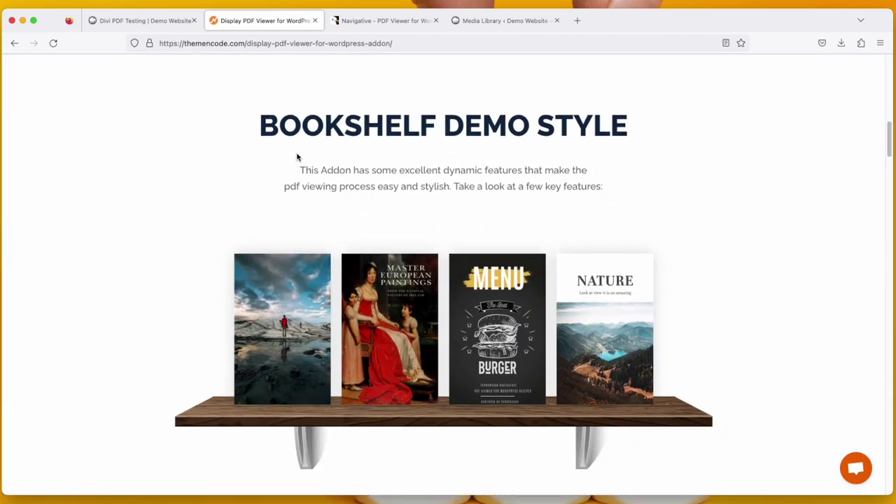
scroll(196, 156, down, 2)
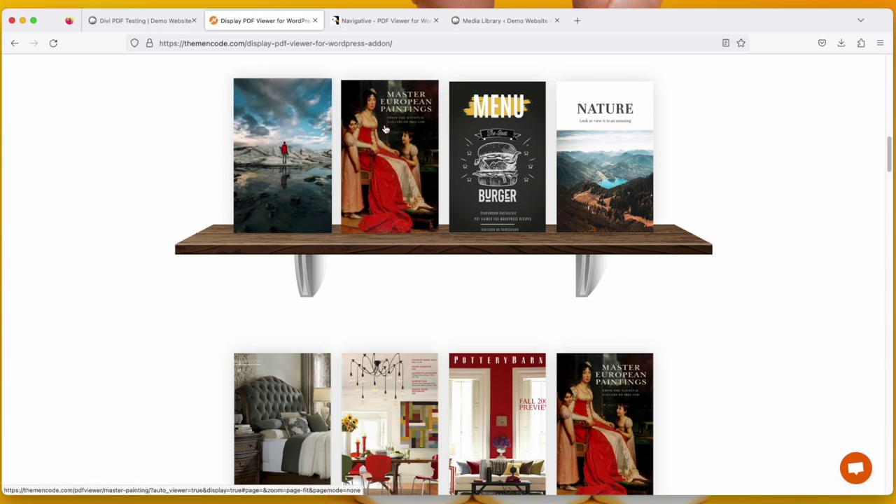
click(485, 129)
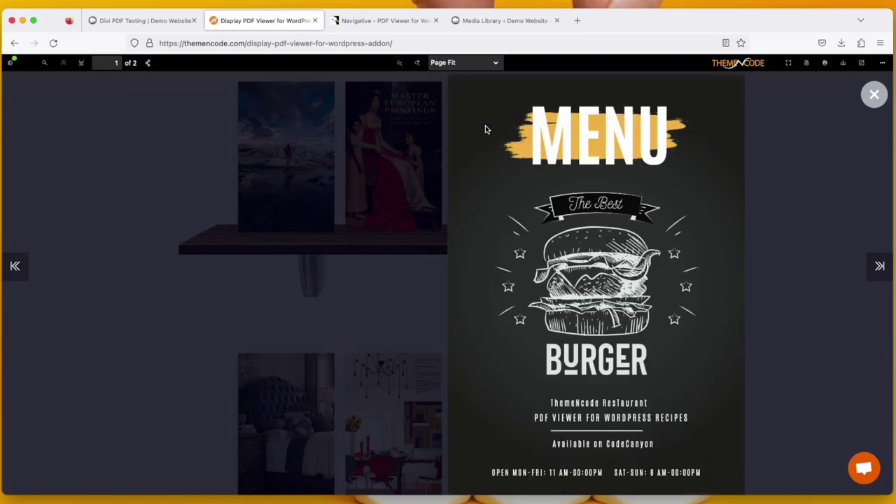
click(873, 94)
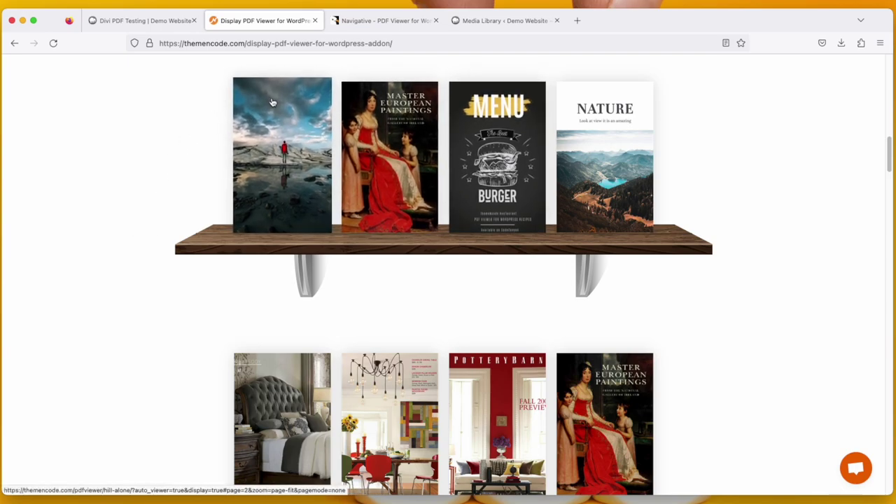
Scroll through the Grid View and List View demos, then return to the Divi PDF Testing builder
scroll(189, 161, down, 2)
scroll(181, 163, down, 10)
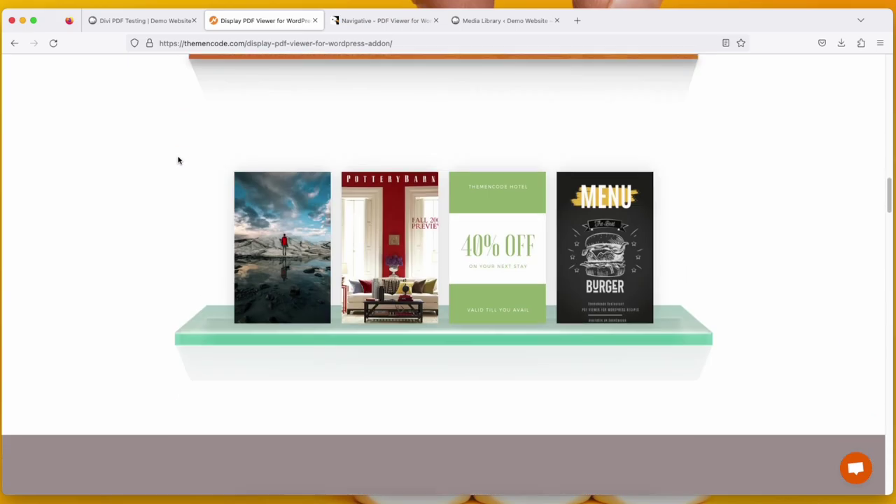
scroll(175, 158, down, 15)
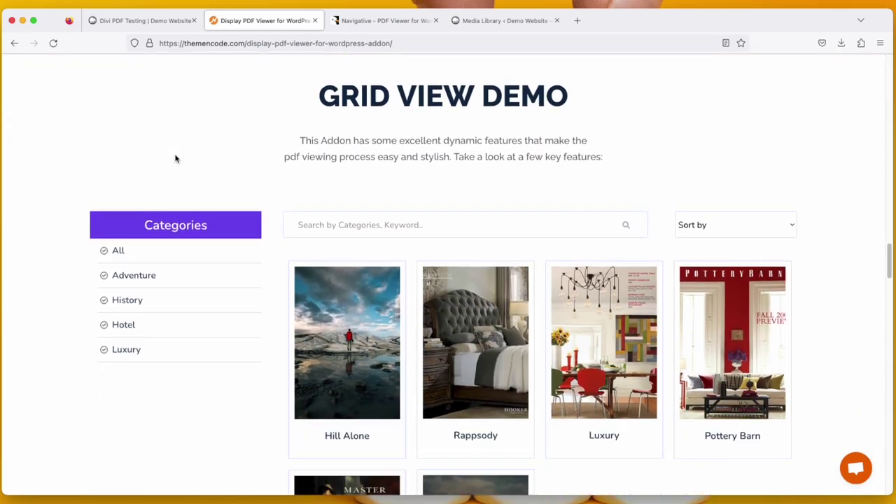
scroll(172, 158, down, 8)
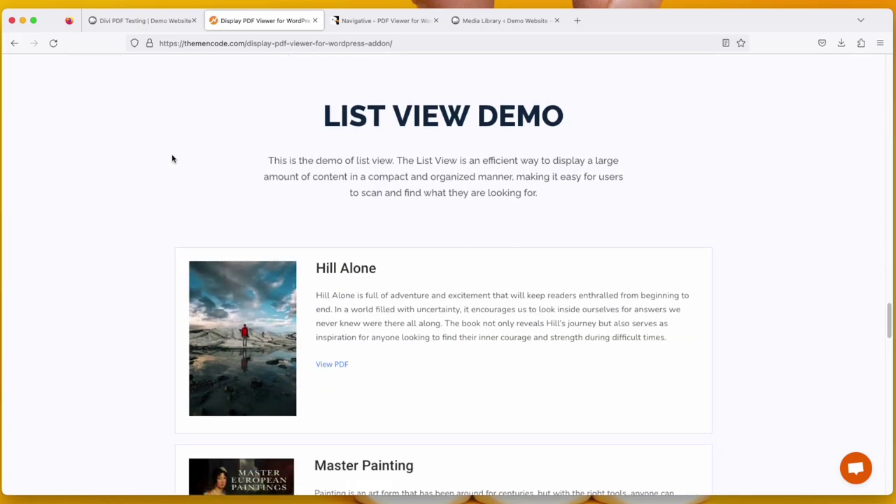
scroll(173, 160, up, 10)
scroll(172, 160, up, 2)
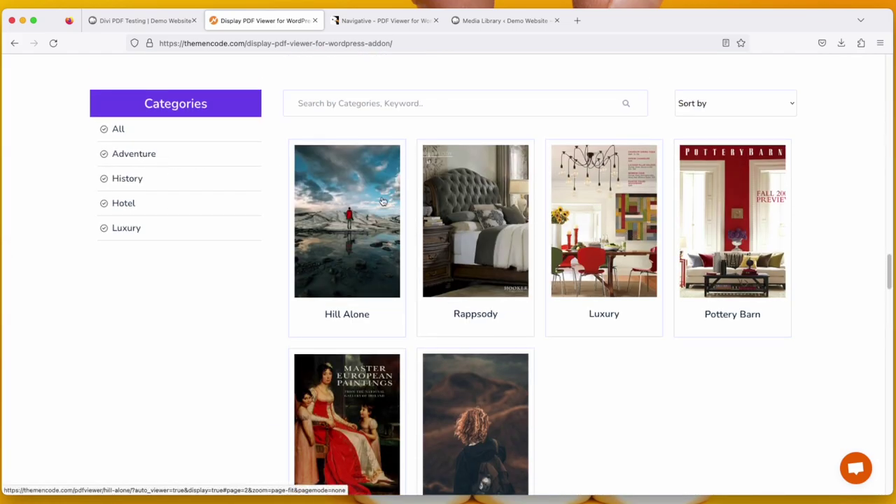
scroll(239, 262, down, 2)
scroll(240, 261, down, 10)
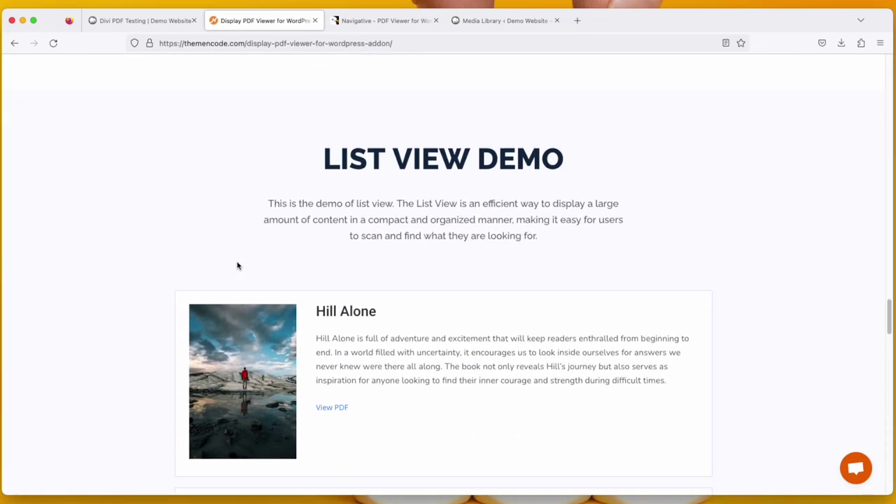
scroll(235, 266, up, 10)
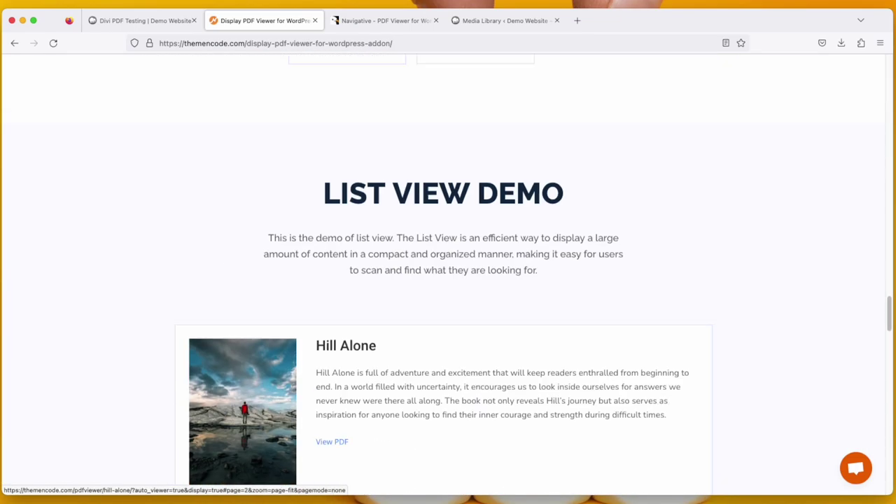
scroll(235, 266, up, 6)
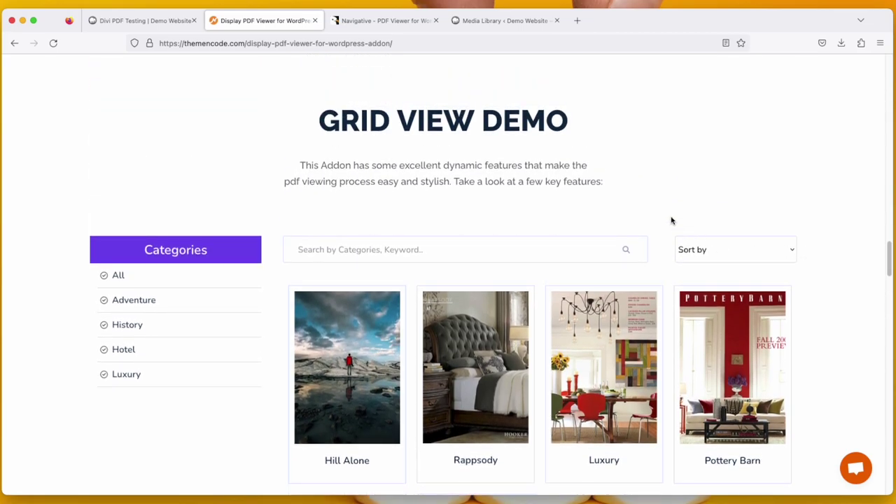
click(169, 27)
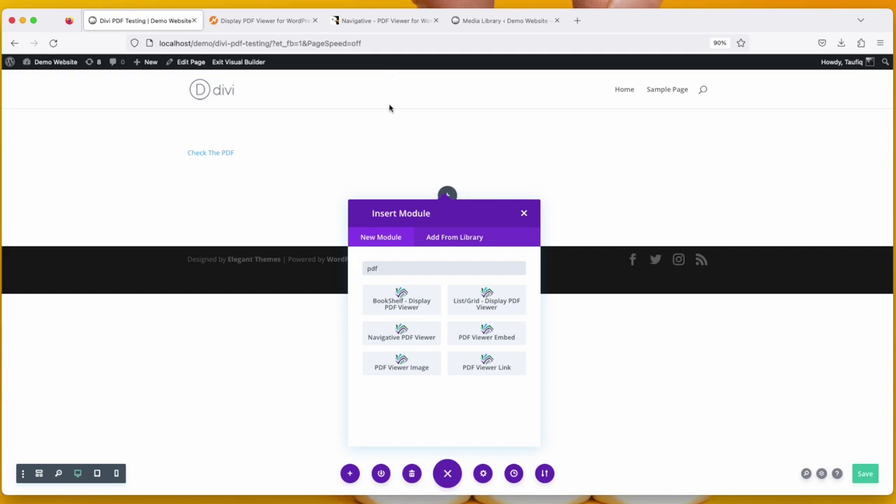
Show the Navigative – PDF Viewer for WordPress addon page on CodeCanyon and skim it
click(392, 23)
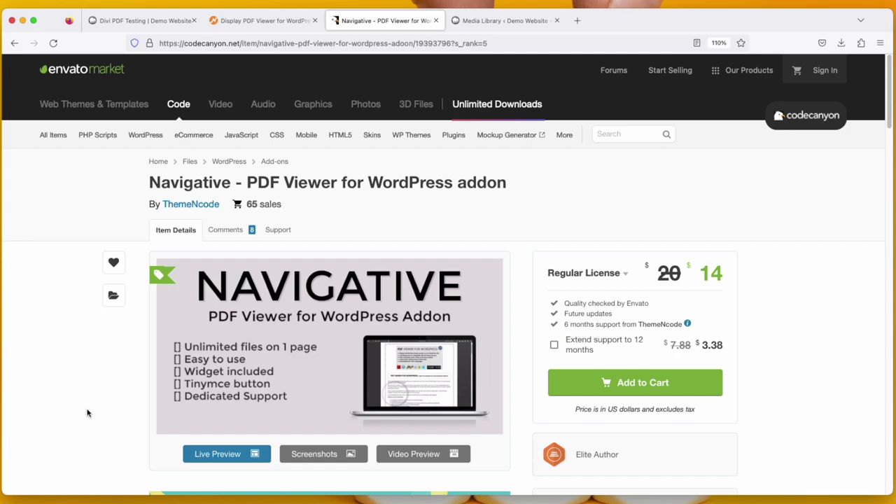
scroll(87, 413, down, 1)
scroll(87, 413, up, 1)
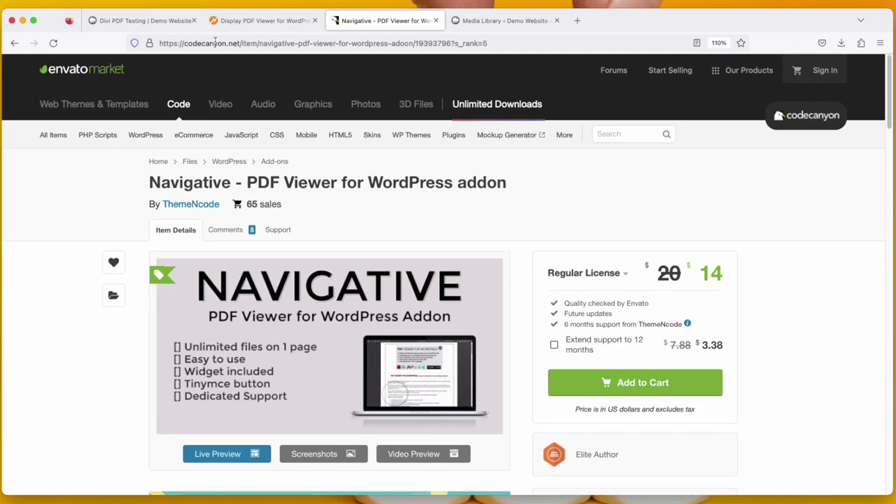